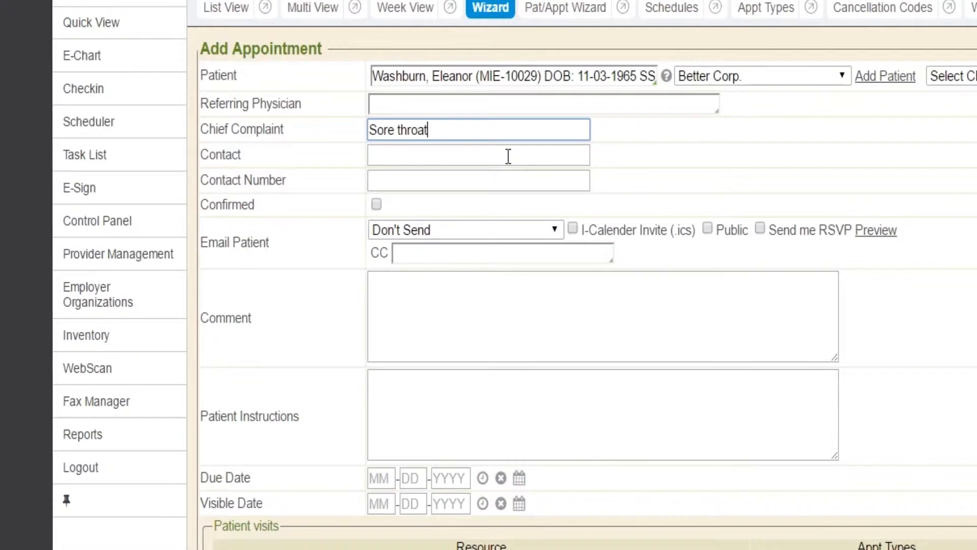
- Set the appointment's patient email to Apt Confirmation and include an I-Calender invite
{"action": "left_click", "coordinate": [512, 234]}
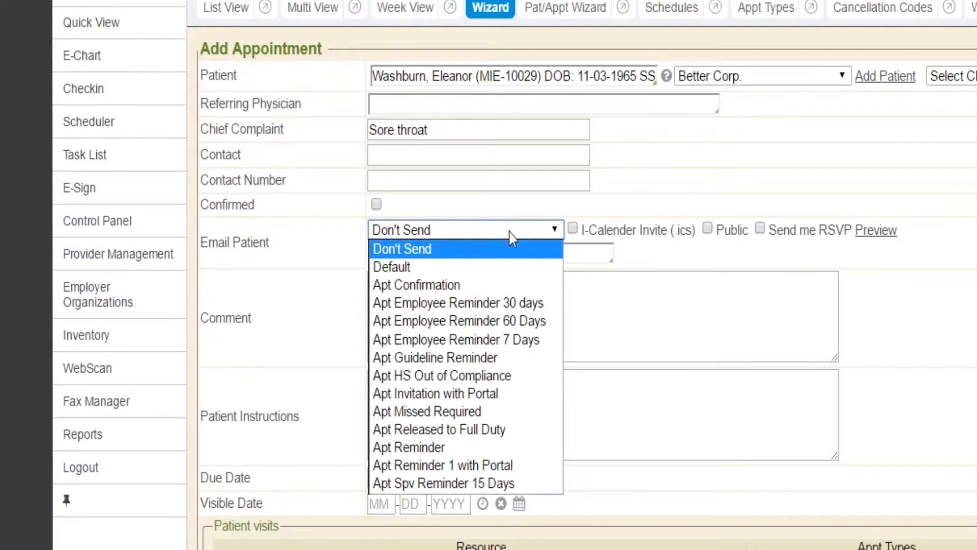
{"action": "left_click", "coordinate": [453, 286]}
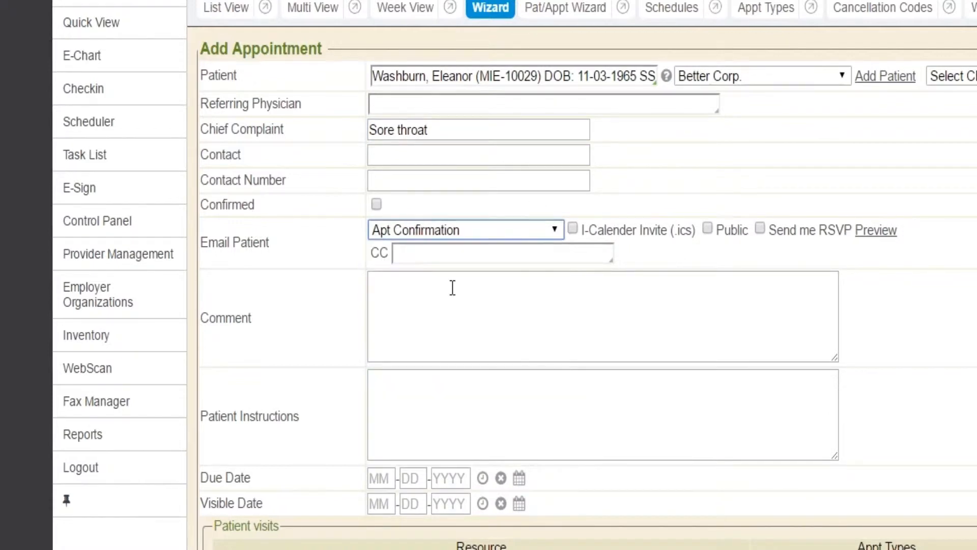
{"action": "left_click", "coordinate": [572, 230]}
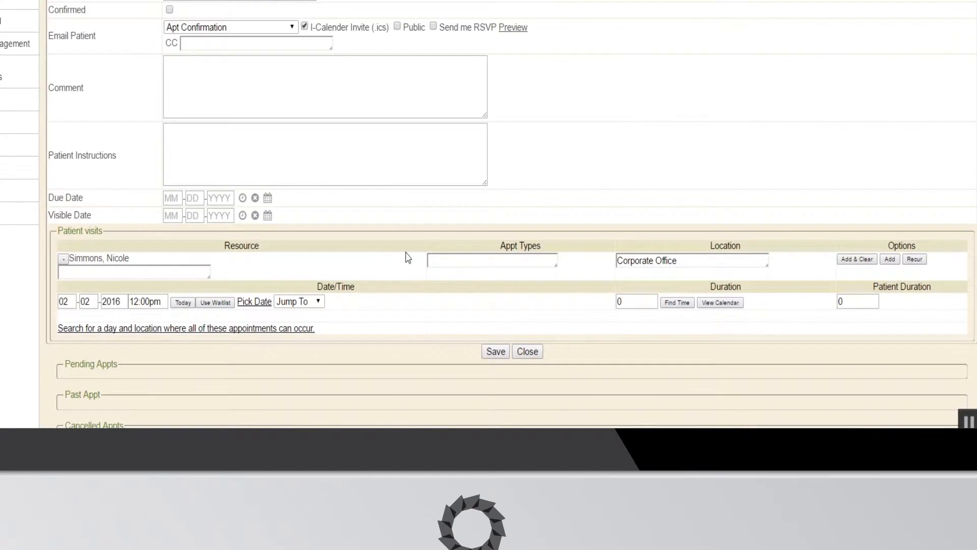
- Set the appointment type to Non-Occ Health - Initial Exam and save the appointment
{"action": "left_click", "coordinate": [441, 259]}
{"action": "type", "text": "non"}
{"action": "key", "text": "Return"}
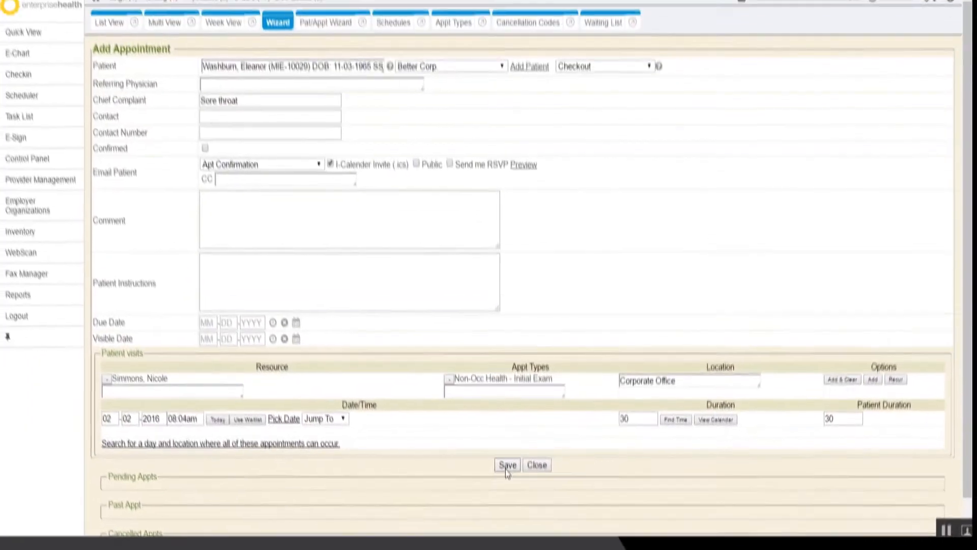
{"action": "left_click", "coordinate": [494, 352]}
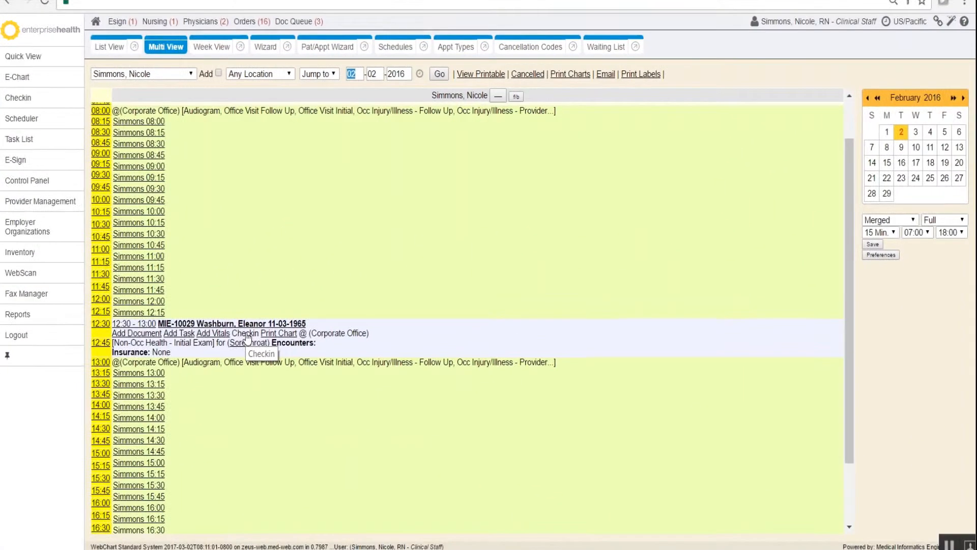
- Check in the patient of the 12:30 appointment and change the station from Waiting Room to Exam Room 1
{"action": "left_click", "coordinate": [245, 334]}
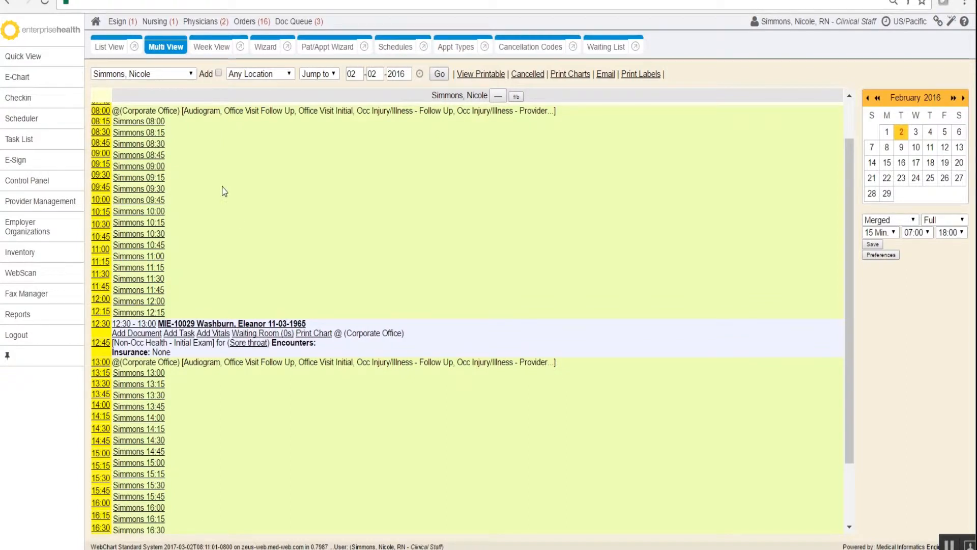
{"action": "left_click", "coordinate": [31, 120]}
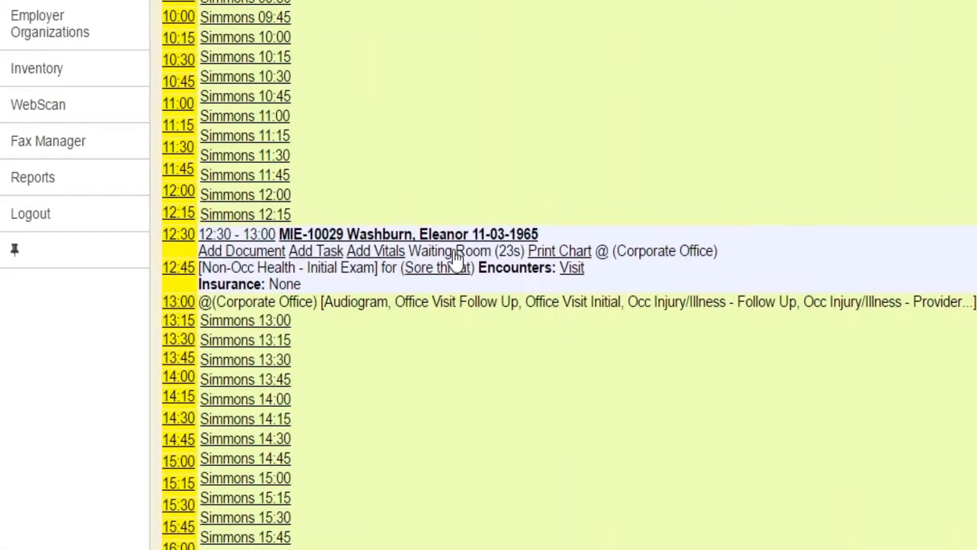
{"action": "left_click", "coordinate": [456, 260]}
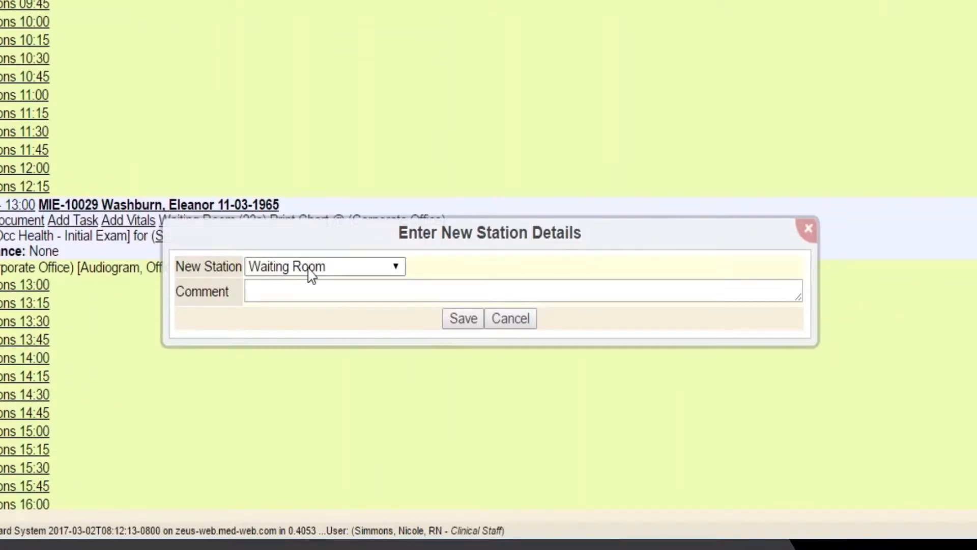
{"action": "left_click", "coordinate": [311, 273]}
{"action": "left_click", "coordinate": [306, 320]}
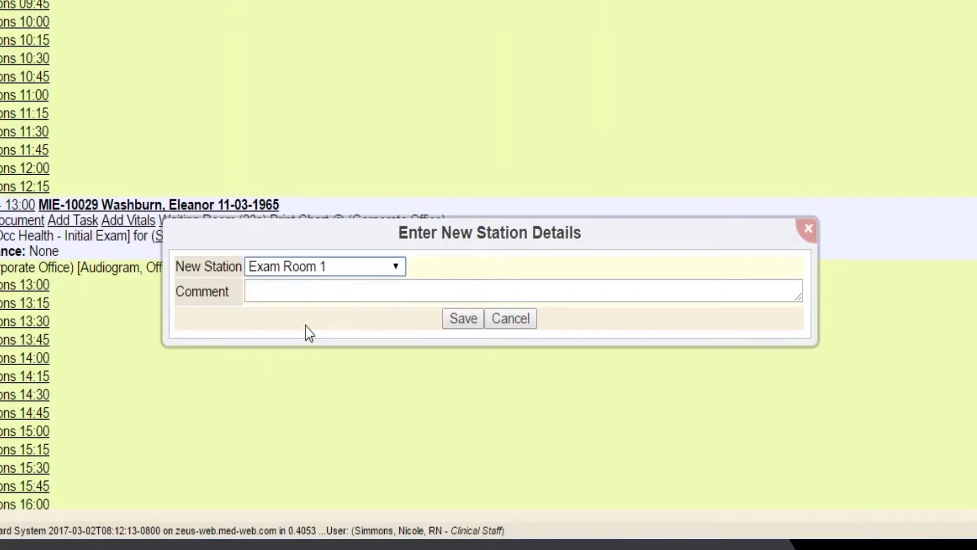
{"action": "left_click", "coordinate": [461, 326]}
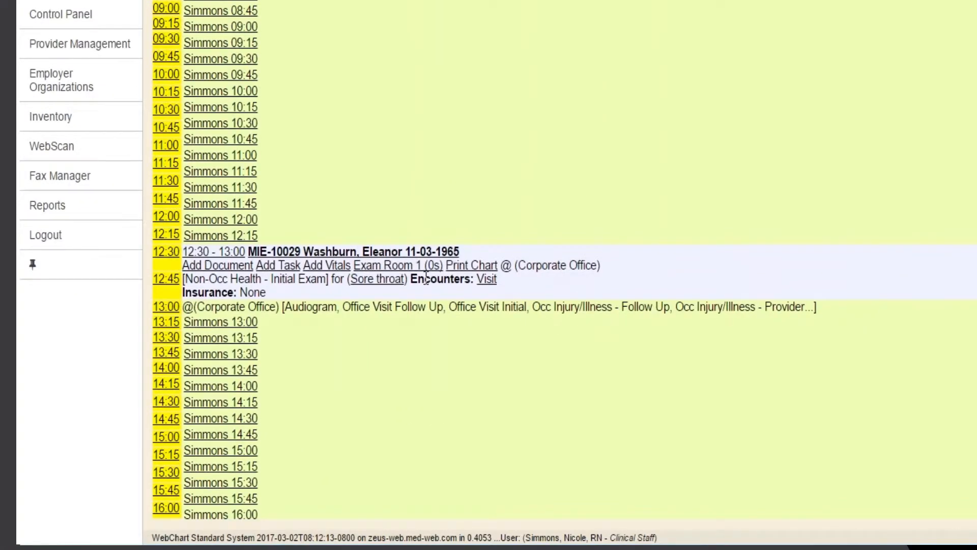
- Open the visit encounter from the 12:30 patient's chart and extend the chief complaint to "Sore throat x 3 days"
{"action": "left_click", "coordinate": [337, 253]}
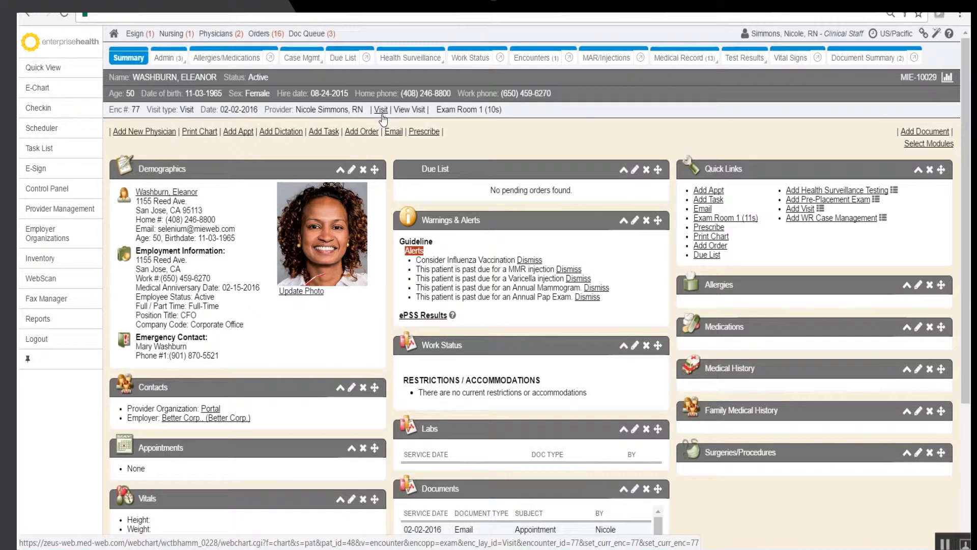
{"action": "left_click", "coordinate": [380, 110]}
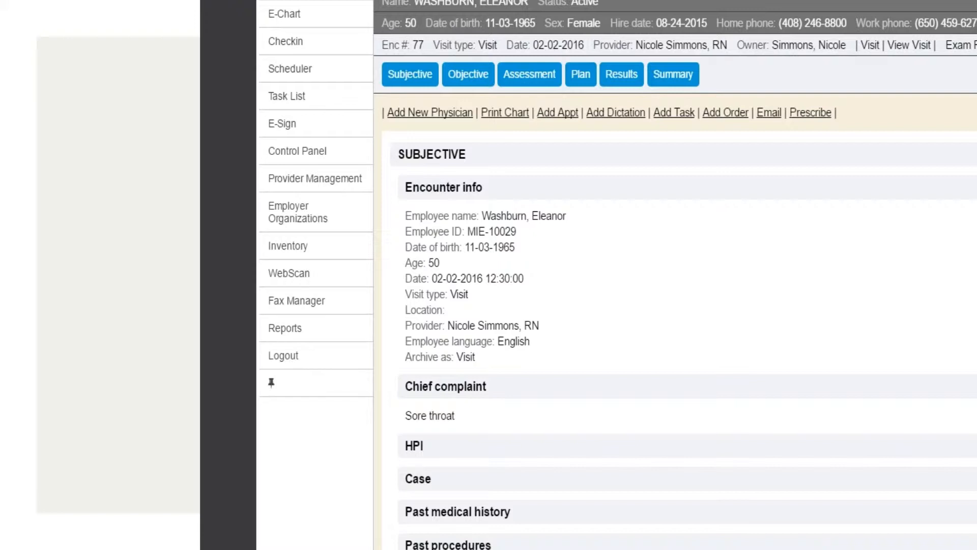
{"action": "left_click", "coordinate": [562, 390]}
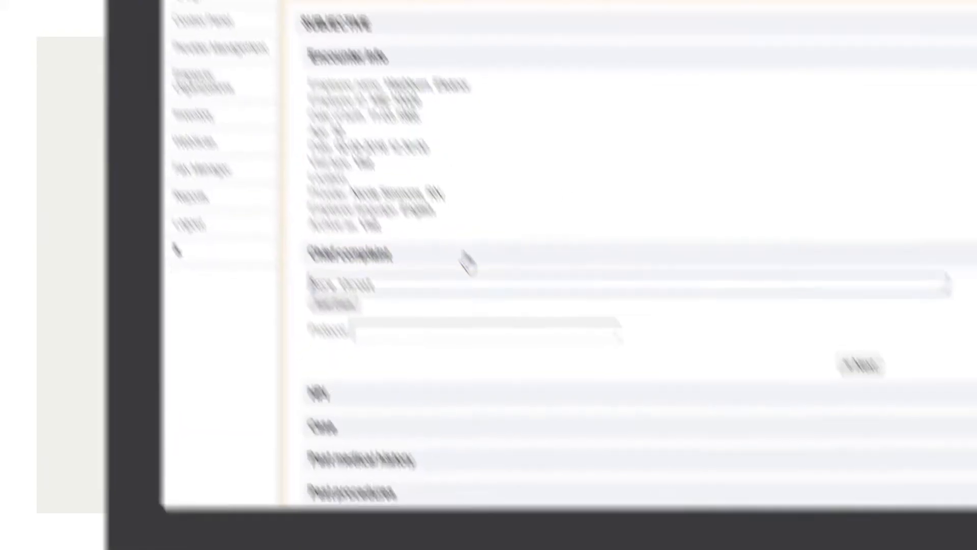
{"action": "type", "text": "x 3 days"}
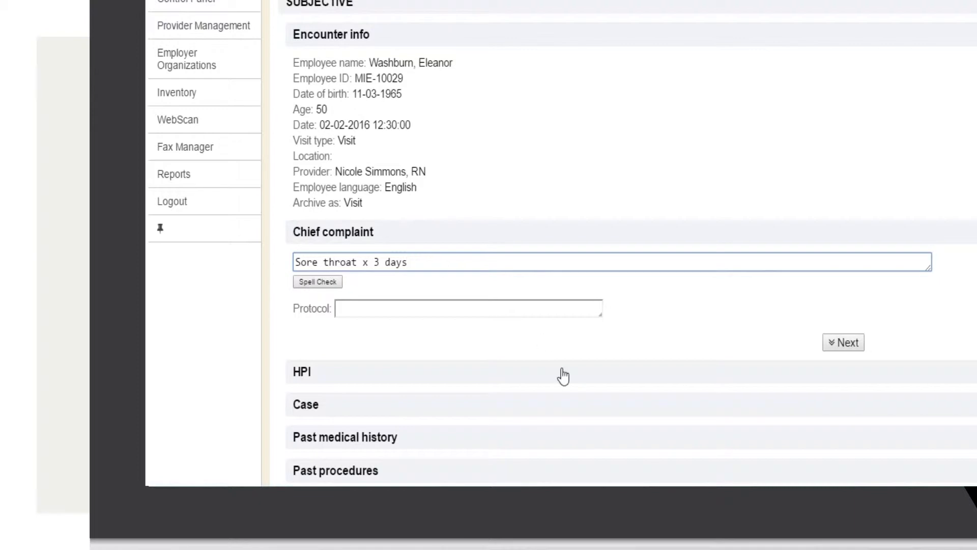
- Write the HPI narrative: daughter recently diagnosed with strep, throat "itchy and sore" for 3 days, better with lozenges or hot fluids, no fever or congestion
{"action": "left_click", "coordinate": [519, 374]}
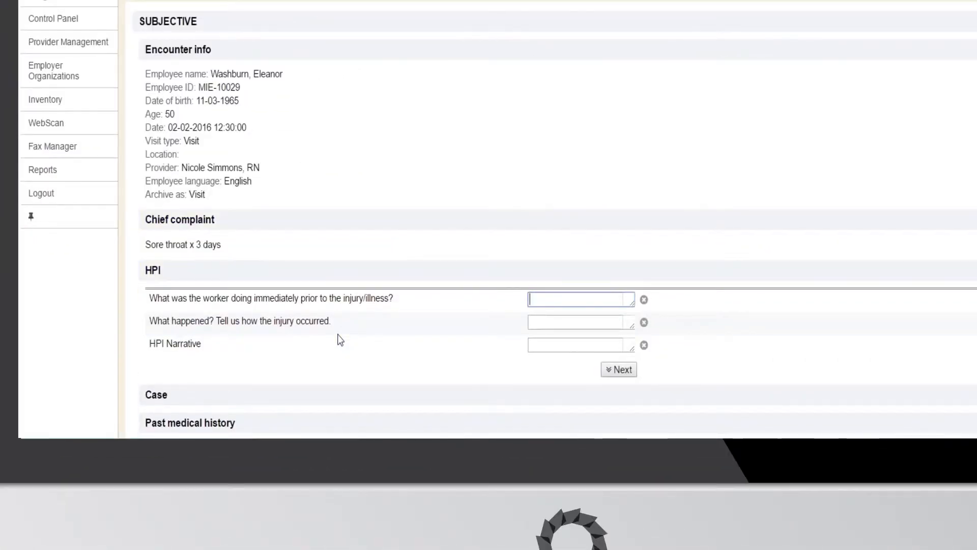
{"action": "left_click", "coordinate": [551, 346]}
{"action": "type", "text": "Patient's daughter "}
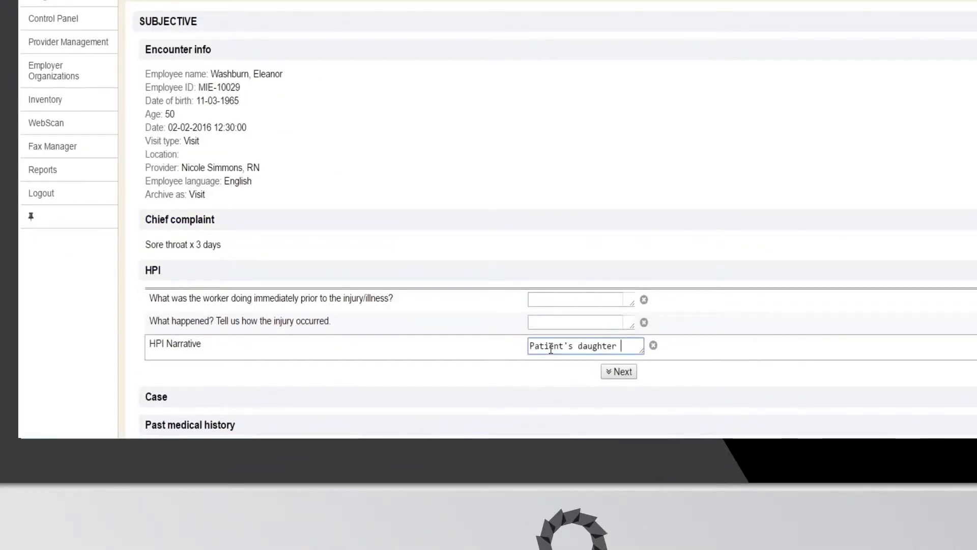
{"action": "type", "text": "was recently diagnosed with "}
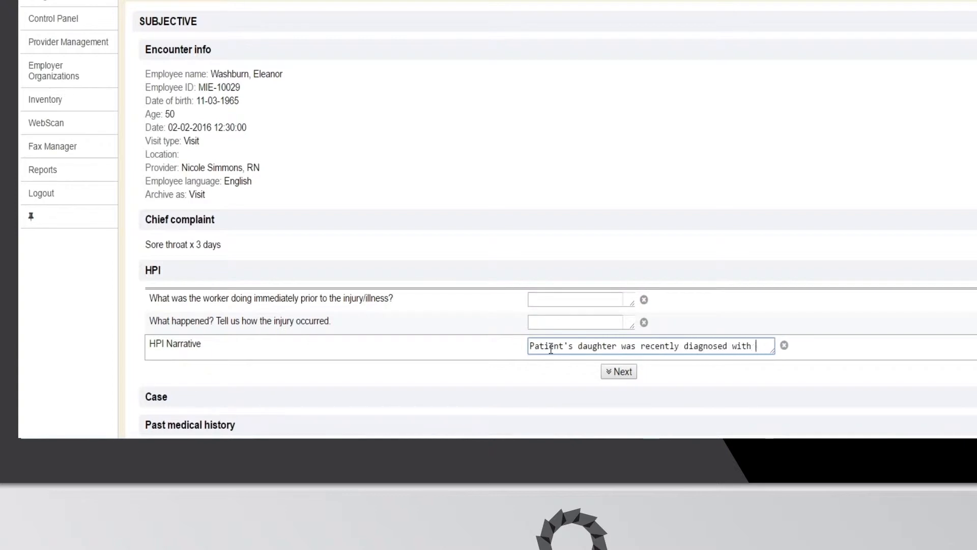
{"action": "type", "text": "strep. Patient's throat has been \"itchy and sore"}
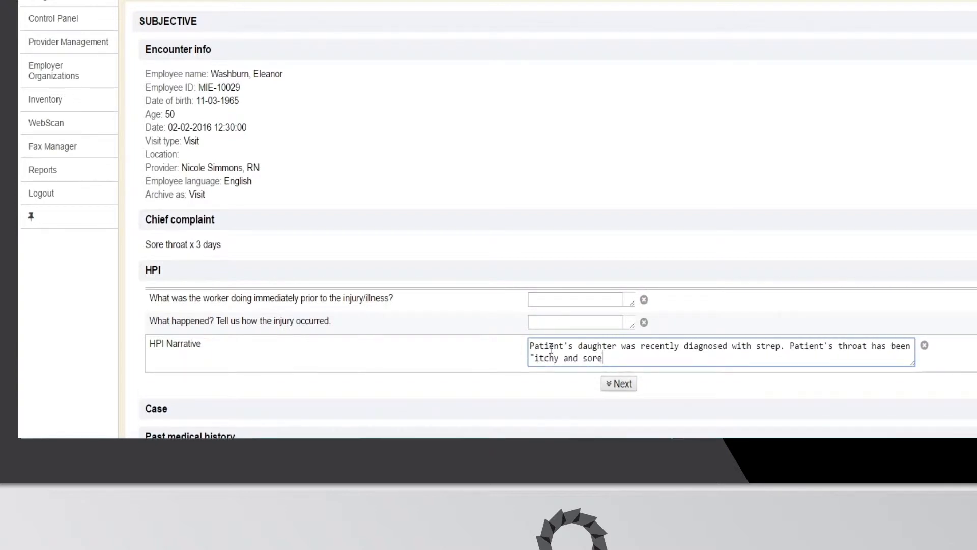
{"action": "type", "text": "\" for 3 days. She feels be"}
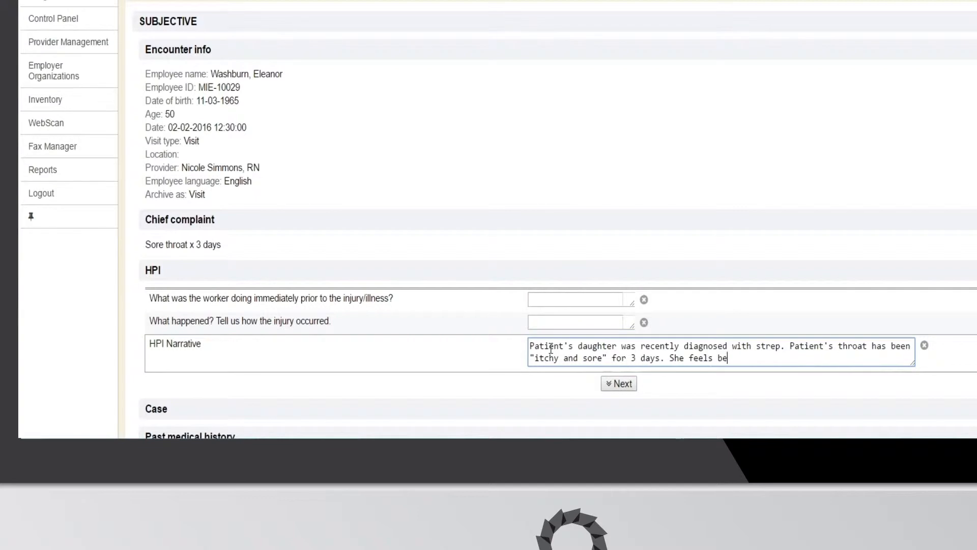
{"action": "type", "text": "tter with lozenges or drinking hot fluids. NOt noted fever, nasal or chest congestion."}
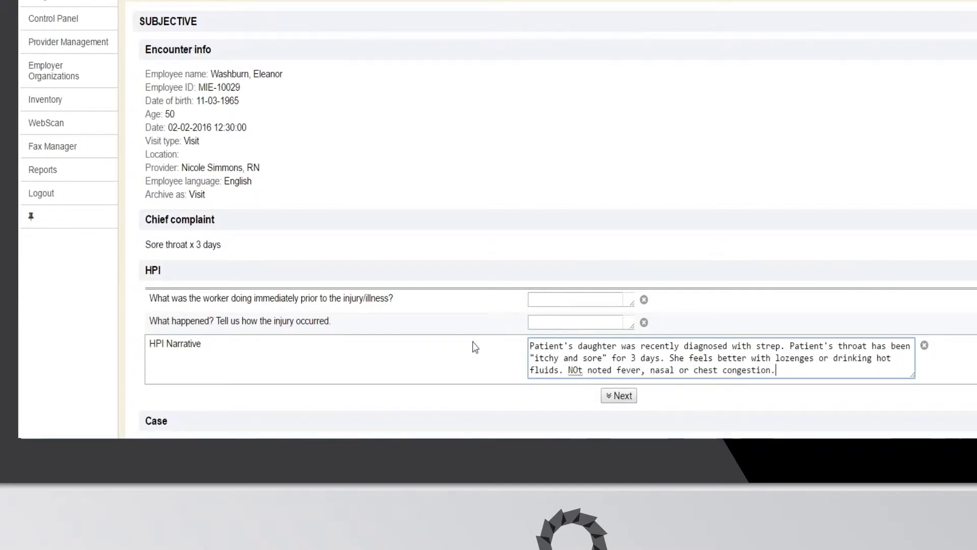
{"action": "left_click", "coordinate": [619, 396]}
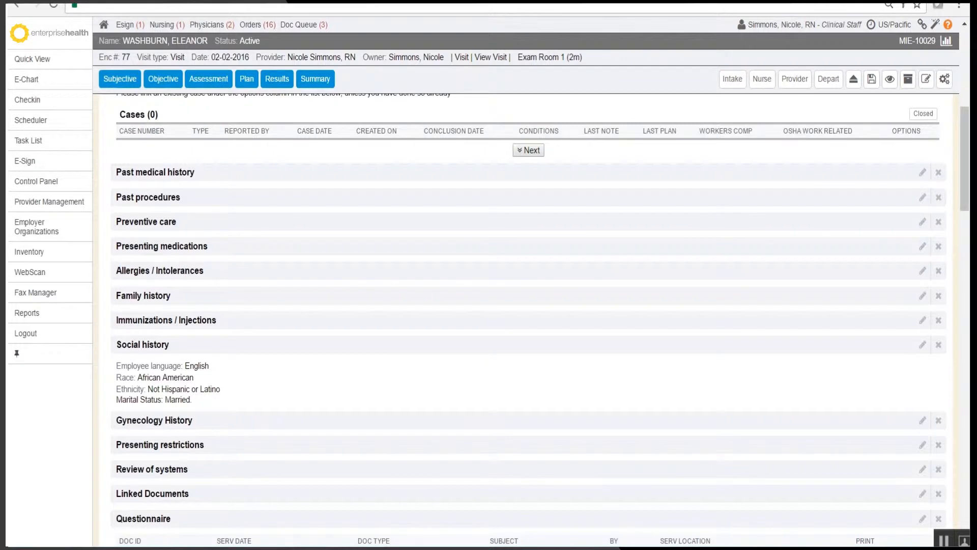
- Add ibuprofen tablet 200mg (oral) to the presenting medications, per package instructions as needed, starting 01/28/2017
{"action": "left_click", "coordinate": [192, 246]}
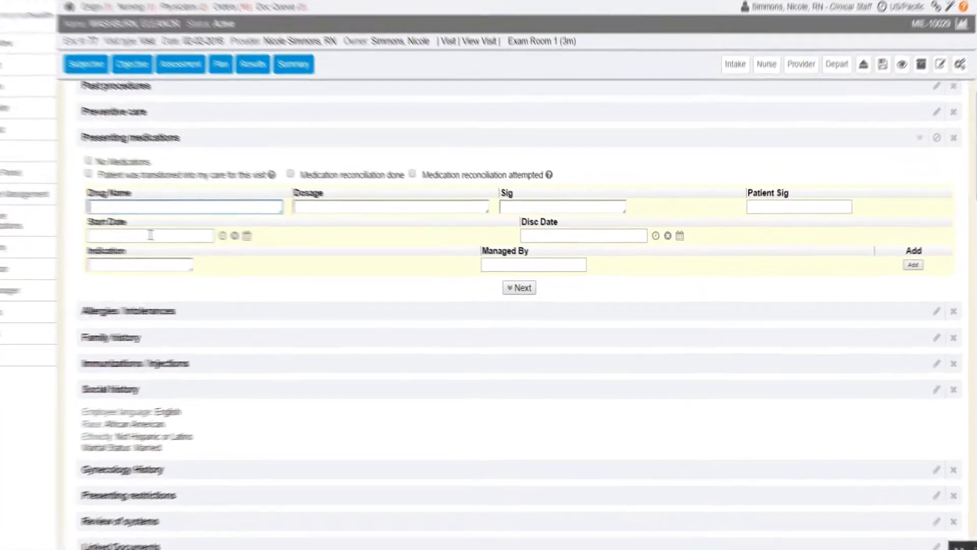
{"action": "type", "text": "ibup"}
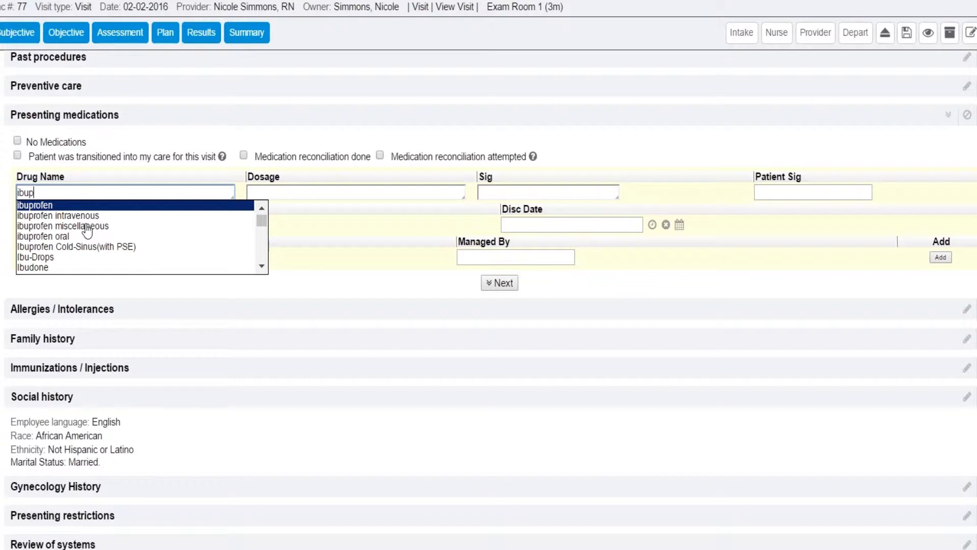
{"action": "key", "text": "Tab"}
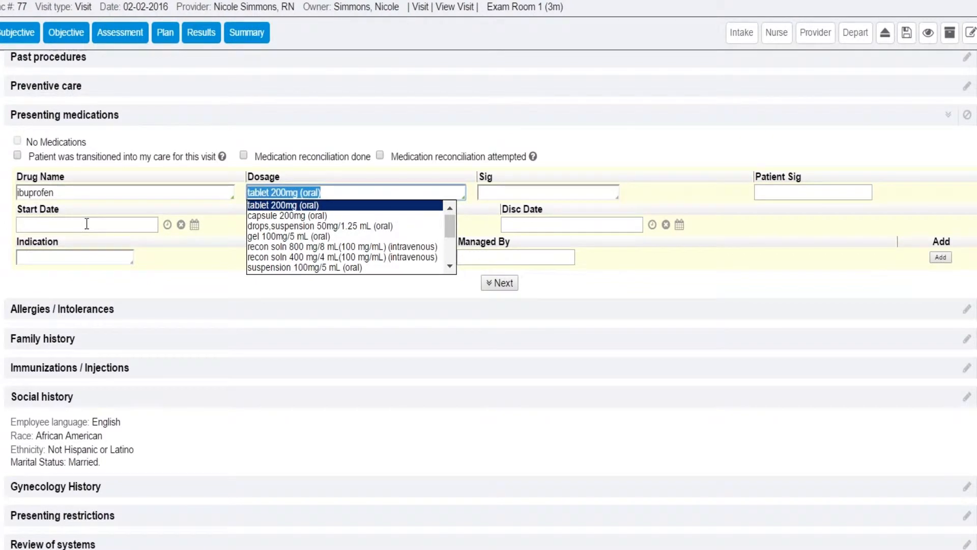
{"action": "key", "text": "Tab"}
{"action": "type", "text": "per package instruc"}
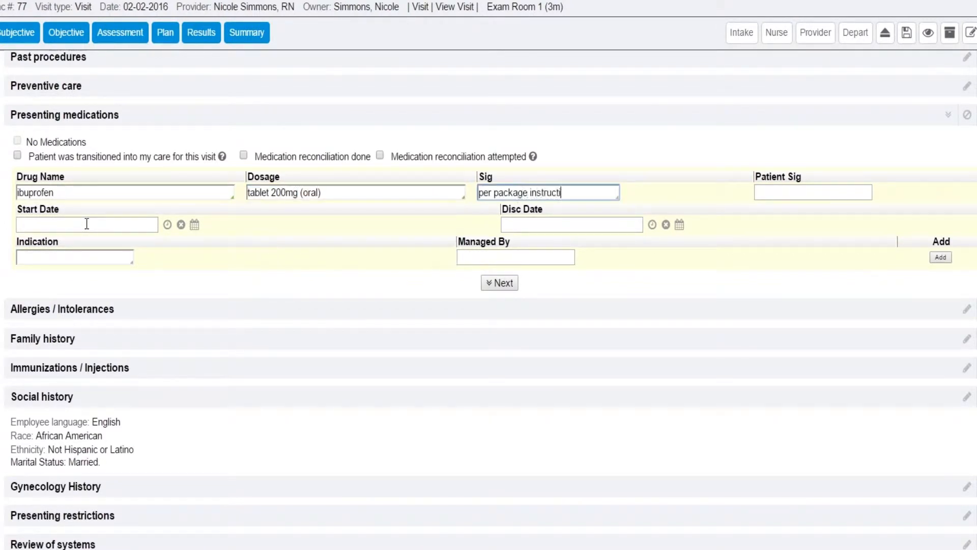
{"action": "type", "text": "tions as needed"}
{"action": "key", "text": "Tab"}
{"action": "key", "text": "Tab"}
{"action": "type", "text": "01/28/2017"}
{"action": "left_click", "coordinate": [941, 257]}
- Add Ortho Tri-Cyclen (28) tablet 0.18/0.215/0.25mg-35 mcg as a presenting medication with sig "1 po qd" and the managing doctor's name
{"action": "left_click", "coordinate": [92, 223]}
{"action": "type", "text": "Ortho Tri-Cyclen (28)"}
{"action": "key", "text": "Tab"}
{"action": "key", "text": "Tab"}
{"action": "type", "text": "1 po qd"}
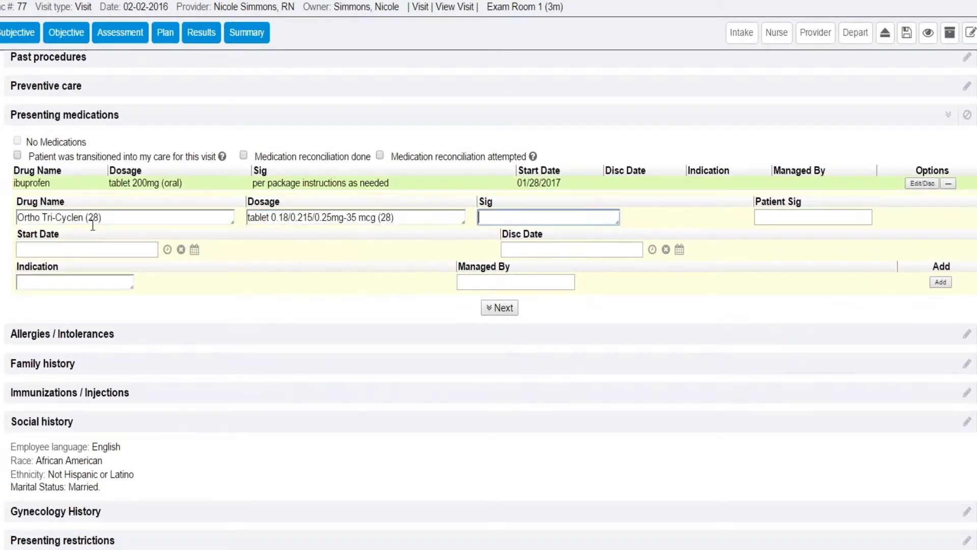
{"action": "key", "text": "Tab"}
{"action": "left_click", "coordinate": [509, 282]}
{"action": "type", "text": "Dr. Jones"}
{"action": "left_click", "coordinate": [499, 307]}
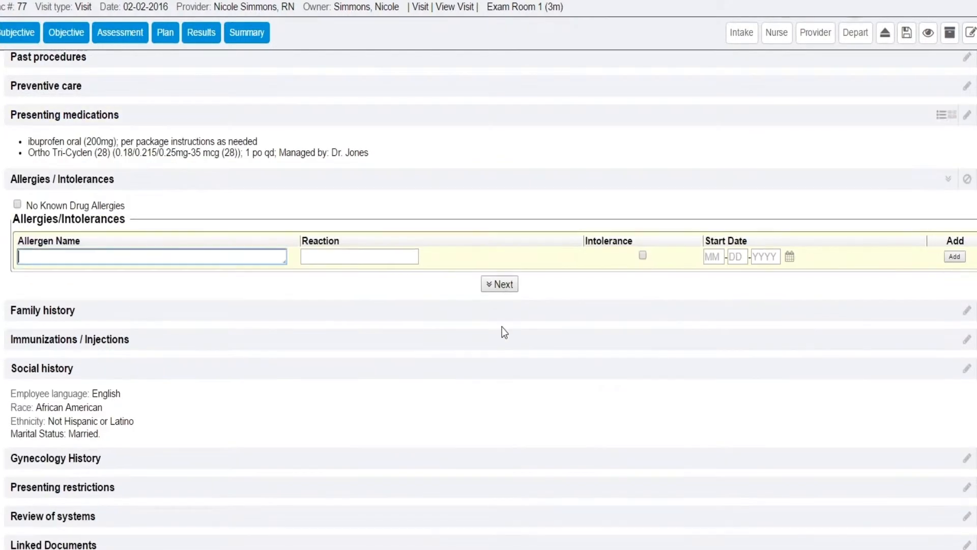
- Mark No Known Drug Allergies and record an "influenza, live, intranasal" immunization dated 10-10-2015
{"action": "left_click", "coordinate": [16, 205]}
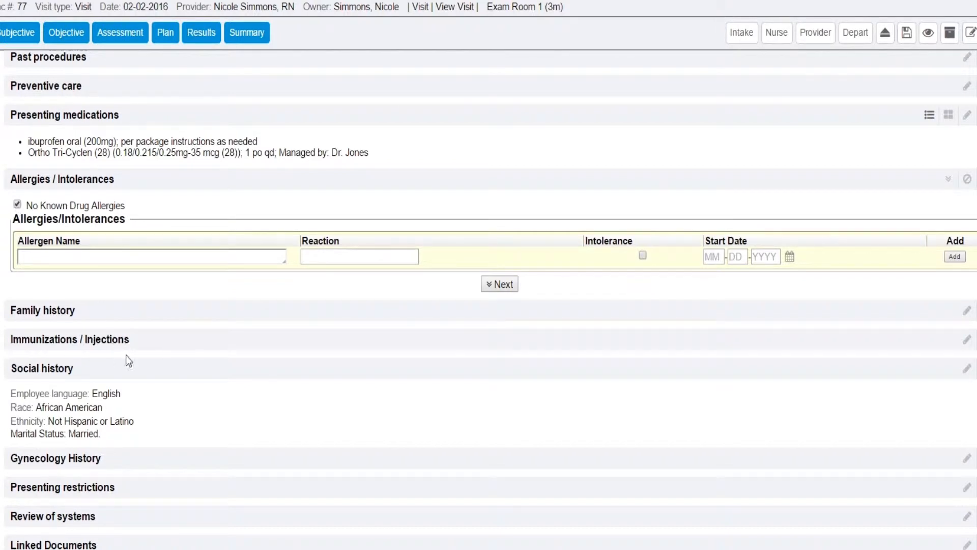
{"action": "left_click", "coordinate": [141, 344]}
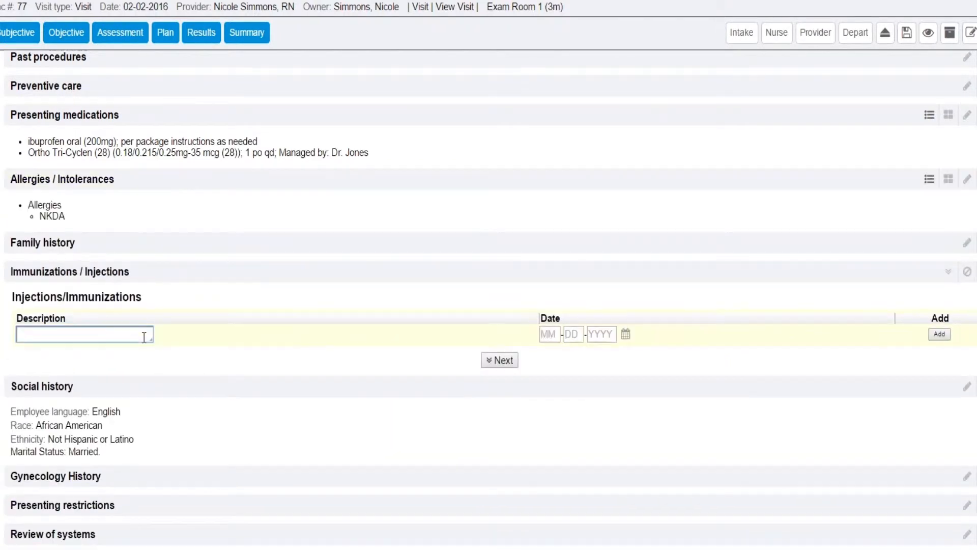
{"action": "left_click", "coordinate": [60, 336]}
{"action": "type", "text": "Influenza, high dose seasonal"}
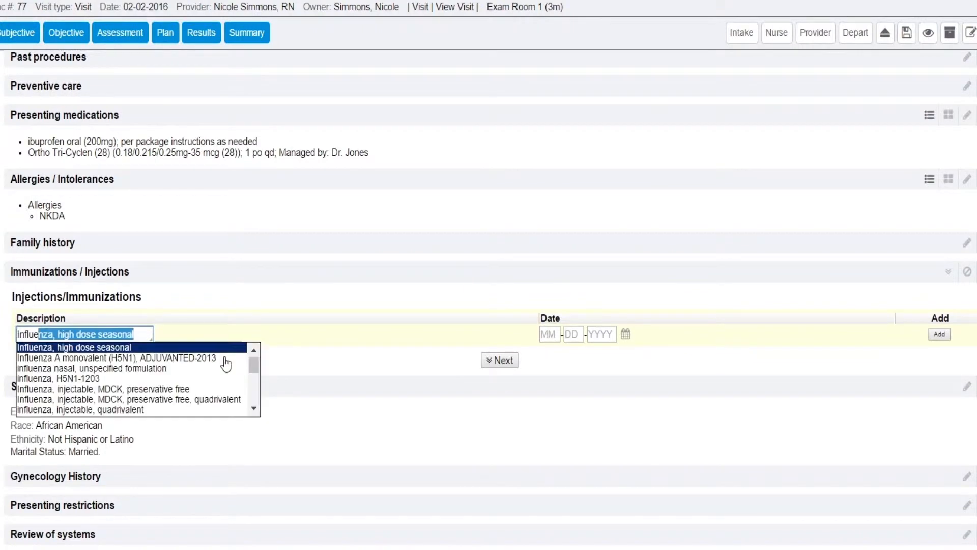
{"action": "key", "text": "Down"}
{"action": "key", "text": "Down"}
{"action": "key", "text": "Down"}
{"action": "key", "text": "Down"}
{"action": "key", "text": "Down"}
{"action": "key", "text": "Down"}
{"action": "key", "text": "Down"}
{"action": "key", "text": "Down"}
{"action": "key", "text": "Down"}
{"action": "key", "text": "Down"}
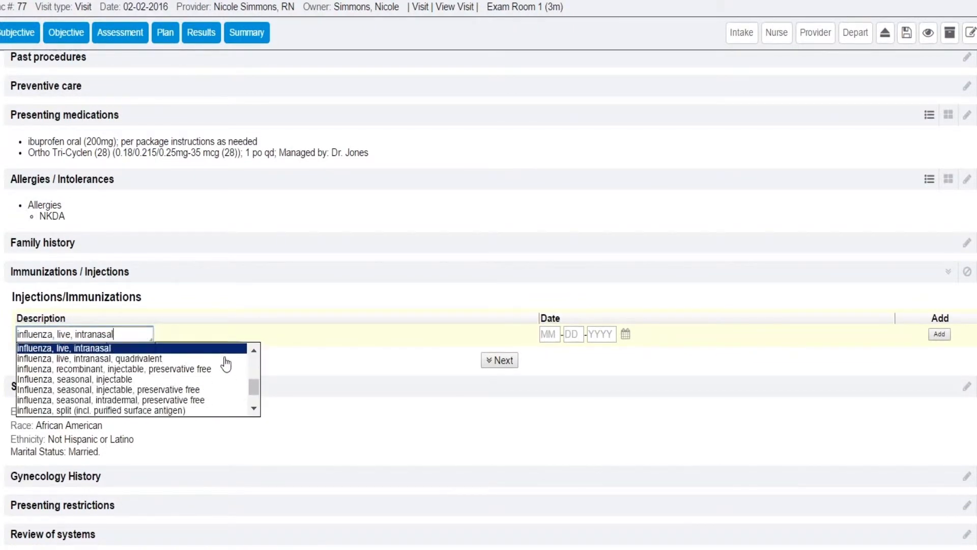
{"action": "key", "text": "Tab"}
{"action": "type", "text": "10-10-2015"}
{"action": "left_click", "coordinate": [499, 360]}
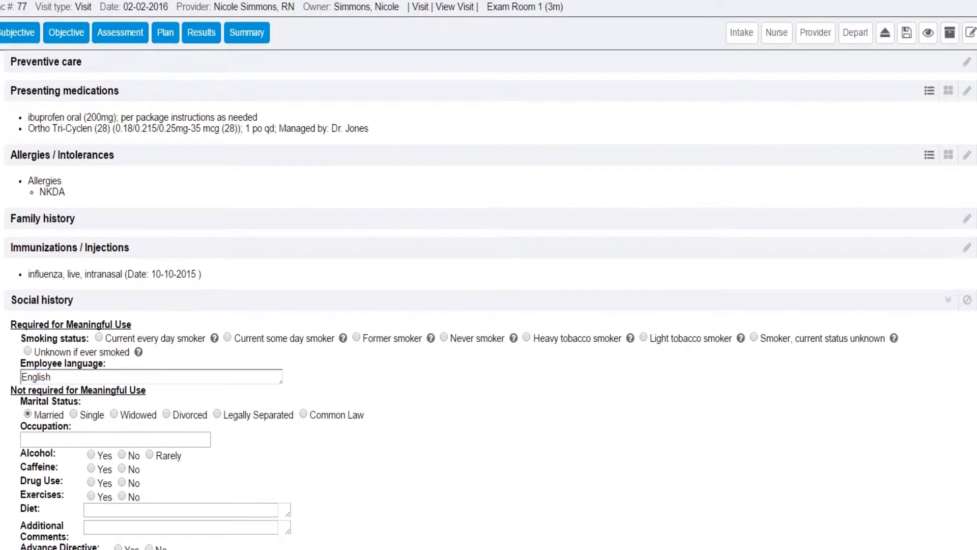
- Set the smoking status in the social history to Never smoker and complete that section
{"action": "left_click", "coordinate": [444, 338]}
{"action": "scroll", "coordinate": [455, 410], "scroll_direction": "down", "scroll_amount": 6}
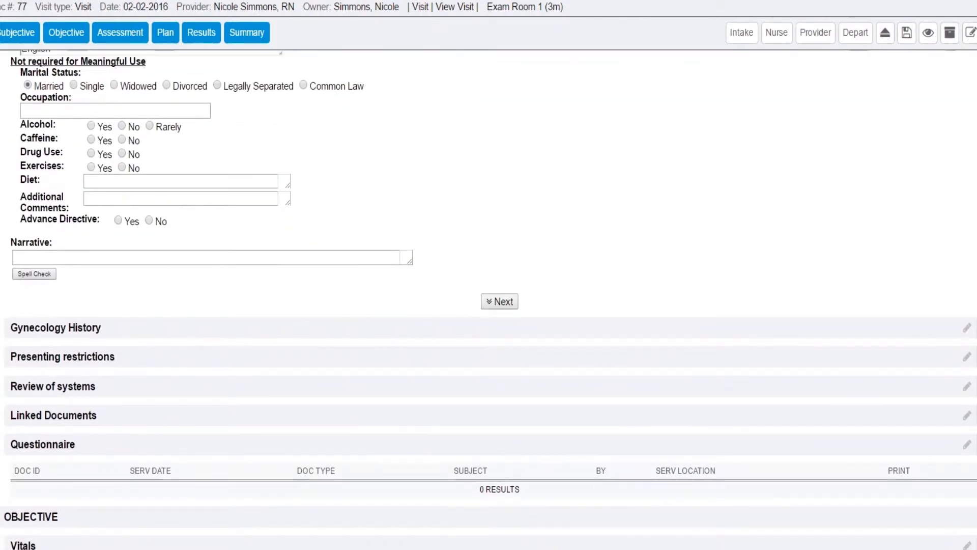
{"action": "left_click", "coordinate": [499, 301]}
- In the review of systems, fill General with the ".a" normal activity macro and enter "See HPI" for Ears/Nose/Mouth/Throat
{"action": "left_click", "coordinate": [839, 204]}
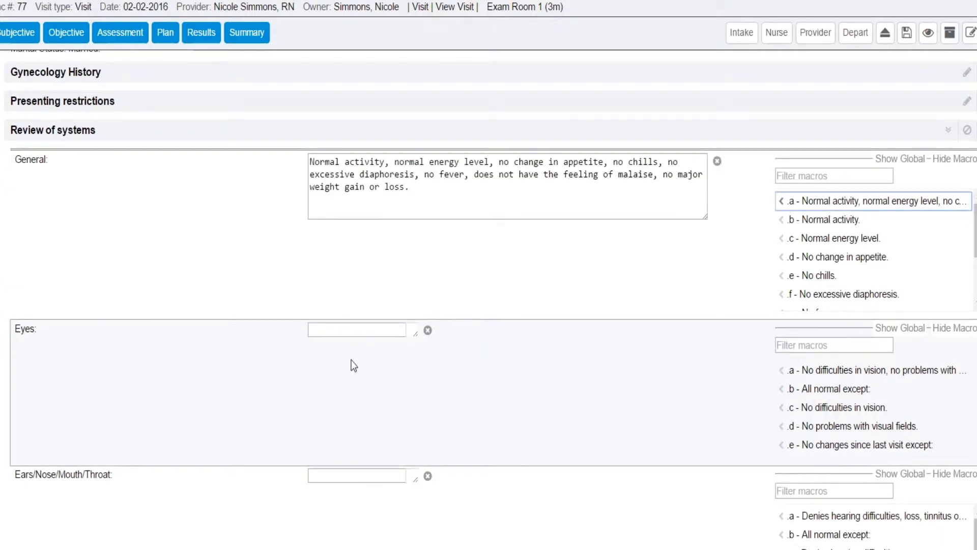
{"action": "left_click", "coordinate": [349, 475]}
{"action": "type", "text": "See HPI"}
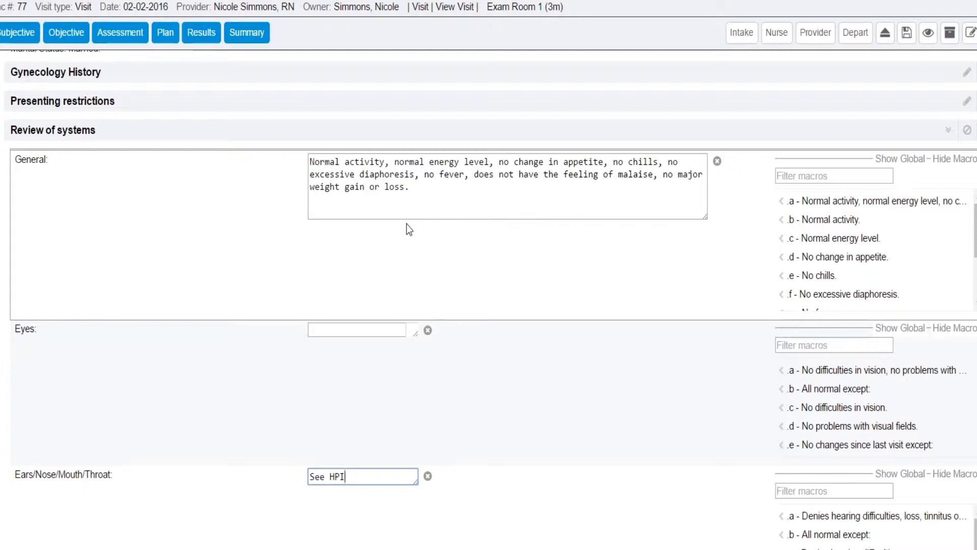
- In the Vitals section under Objective, record a height of 67 in and a weight of 140 lbs
{"action": "scroll", "coordinate": [408, 229], "scroll_direction": "down", "scroll_amount": 10}
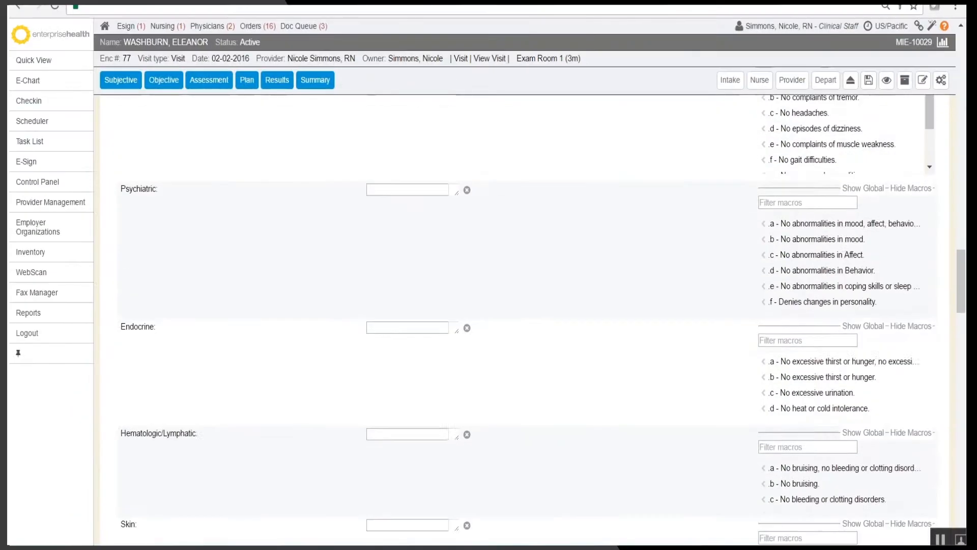
{"action": "scroll", "coordinate": [257, 136], "scroll_direction": "down", "scroll_amount": 10}
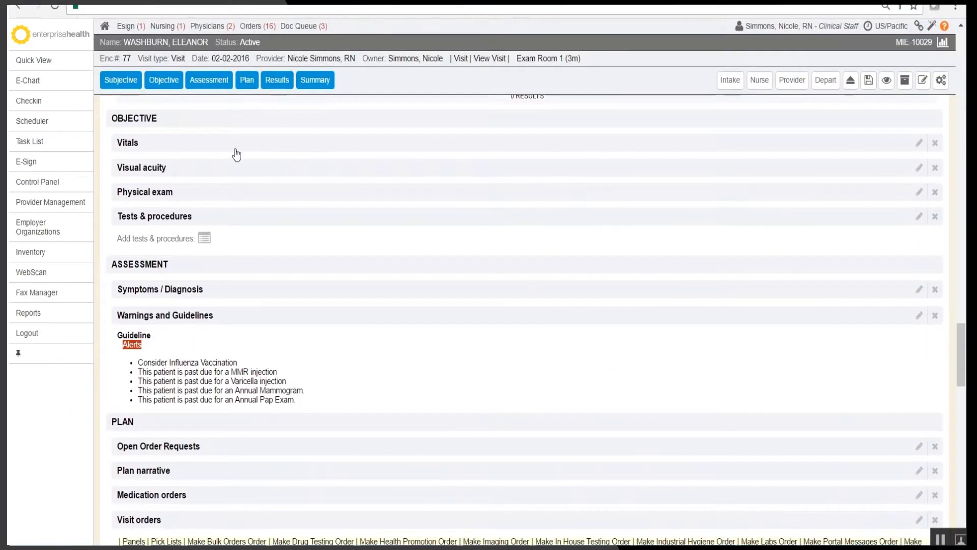
{"action": "left_click", "coordinate": [214, 150]}
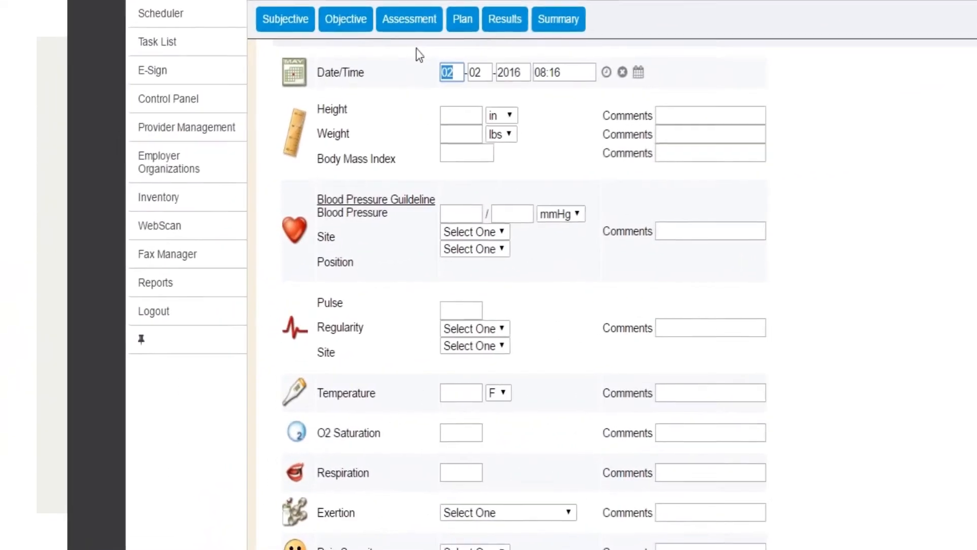
{"action": "left_click", "coordinate": [458, 115]}
{"action": "type", "text": "67"}
{"action": "key", "text": "Tab"}
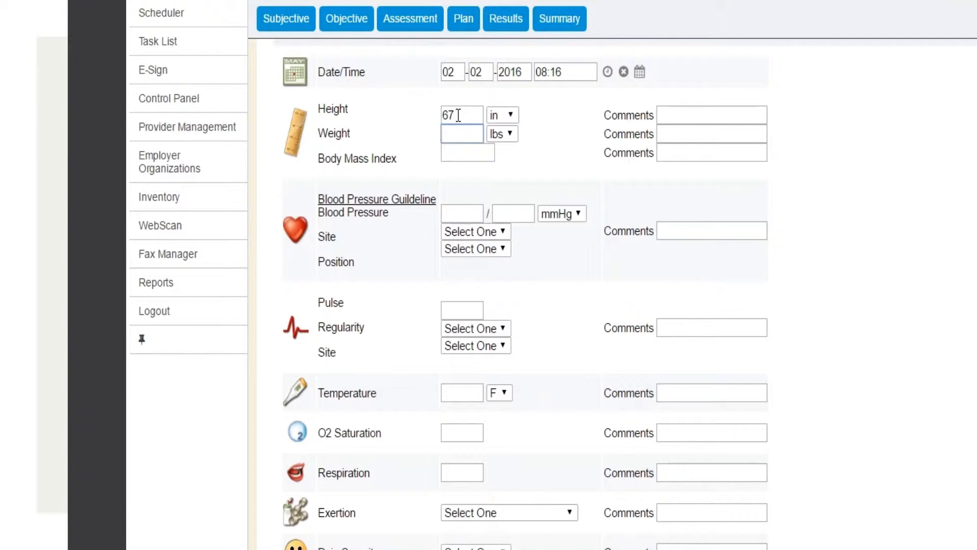
{"action": "type", "text": "140"}
{"action": "key", "text": "Tab"}
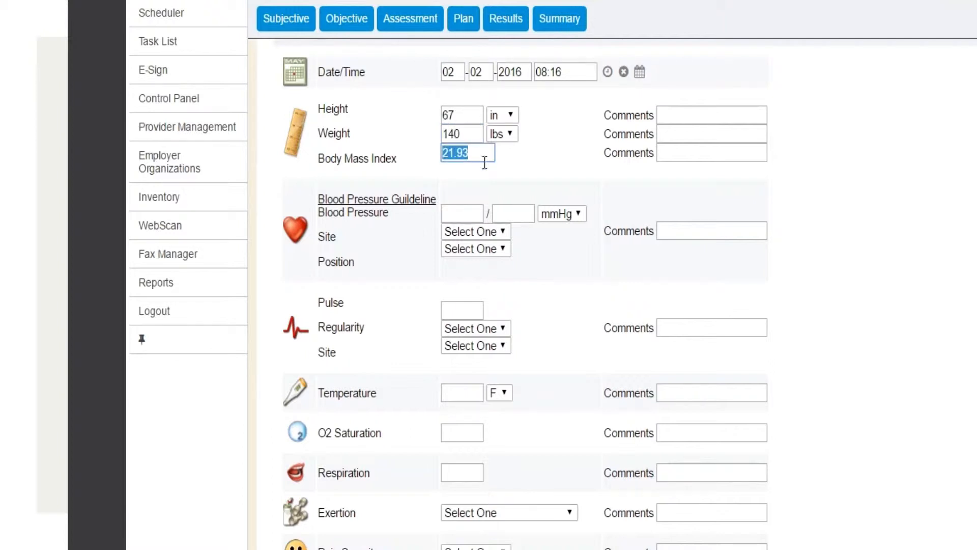
- Record blood pressure 110/68 mmHg (Left Arm, Sitting), pulse 72 (Regular, Radial), Resting exertion and temperature 99.6 F
{"action": "left_click", "coordinate": [461, 211]}
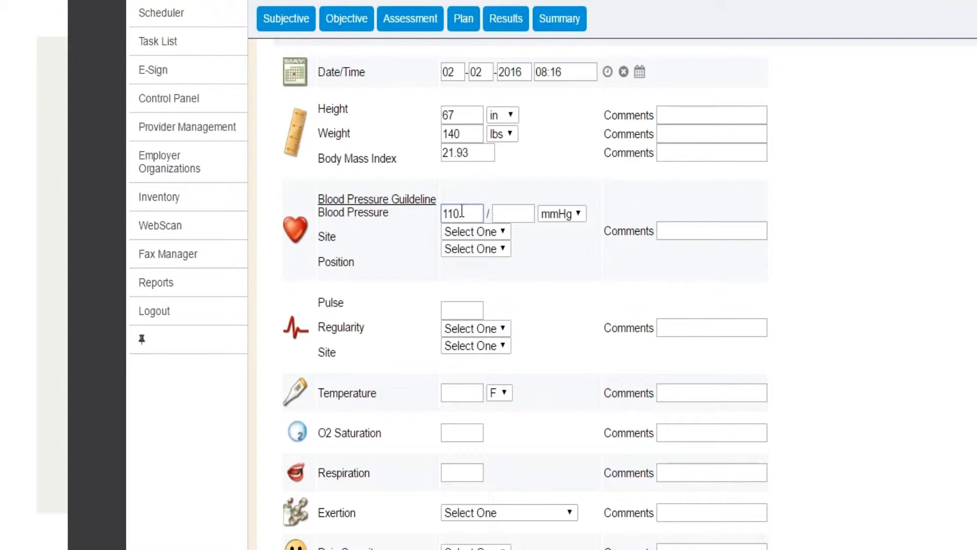
{"action": "key", "text": "Tab"}
{"action": "type", "text": "68"}
{"action": "scroll", "coordinate": [447, 265], "scroll_direction": "down", "scroll_amount": 1}
{"action": "left_click", "coordinate": [461, 273]}
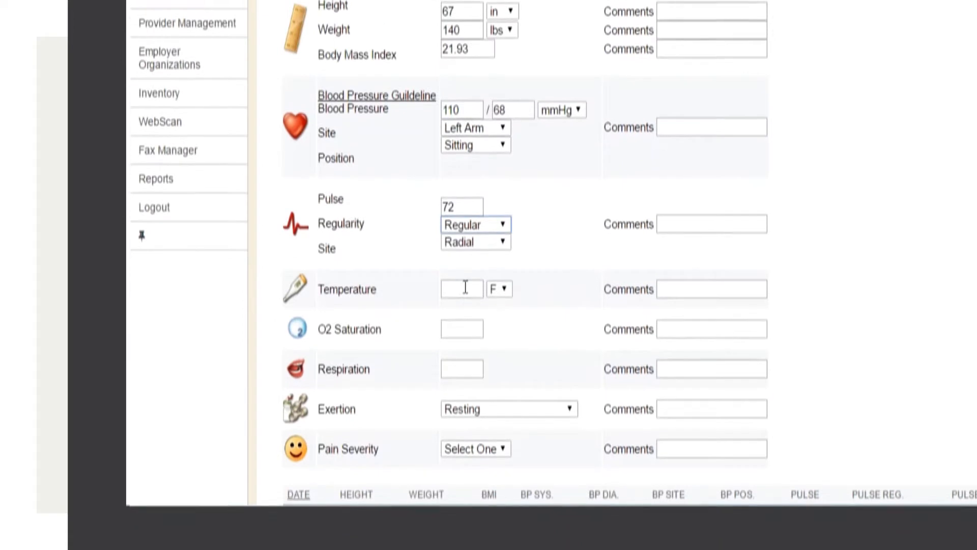
{"action": "left_click", "coordinate": [464, 273]}
{"action": "type", "text": "99.6"}
{"action": "key", "text": "Tab"}
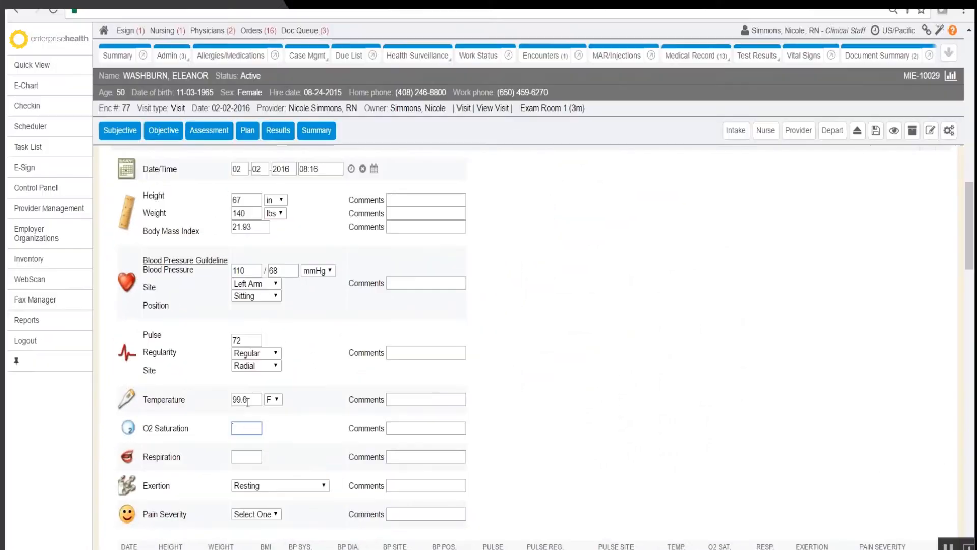
- Pass the encounter on to the Provider stage and start that stage as the physician
{"action": "scroll", "coordinate": [823, 220], "scroll_direction": "down", "scroll_amount": 2}
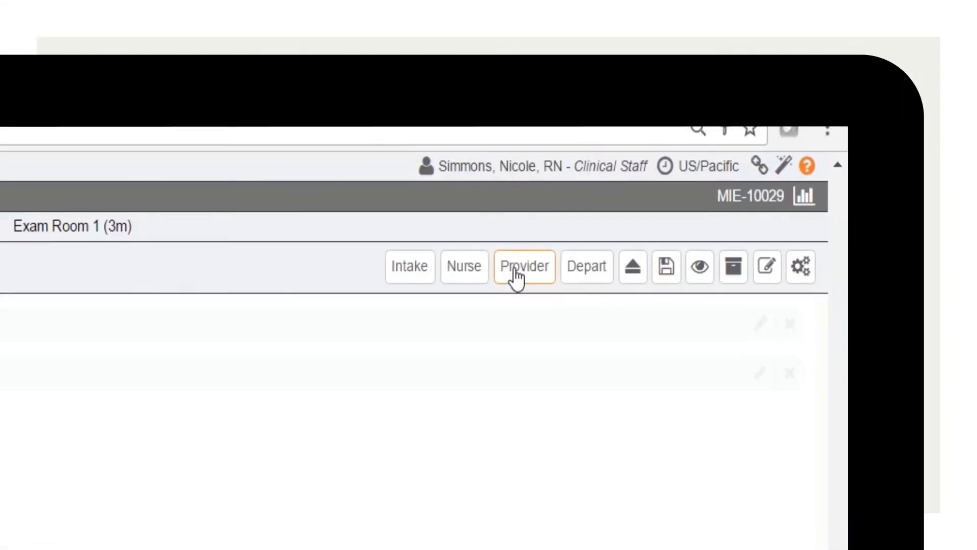
{"action": "left_click", "coordinate": [516, 278]}
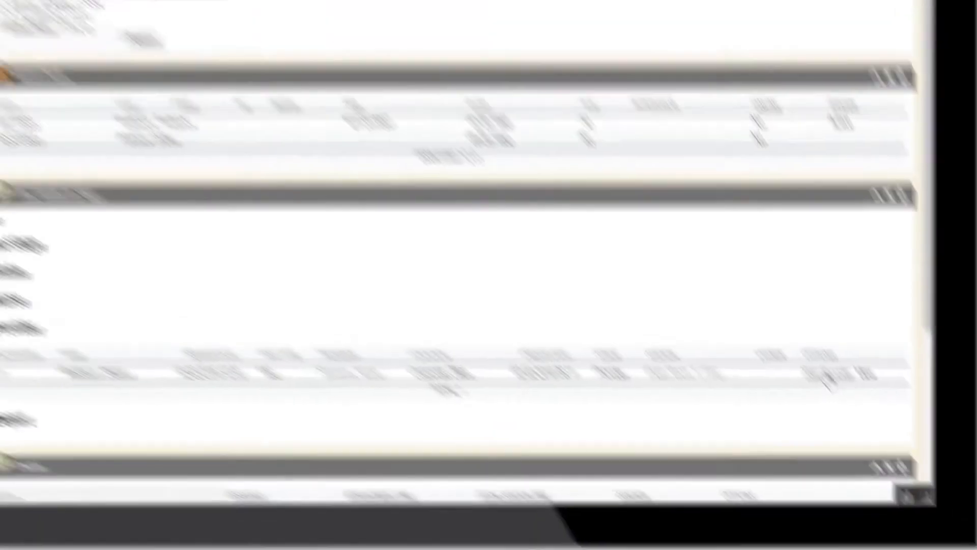
{"action": "left_click", "coordinate": [746, 280]}
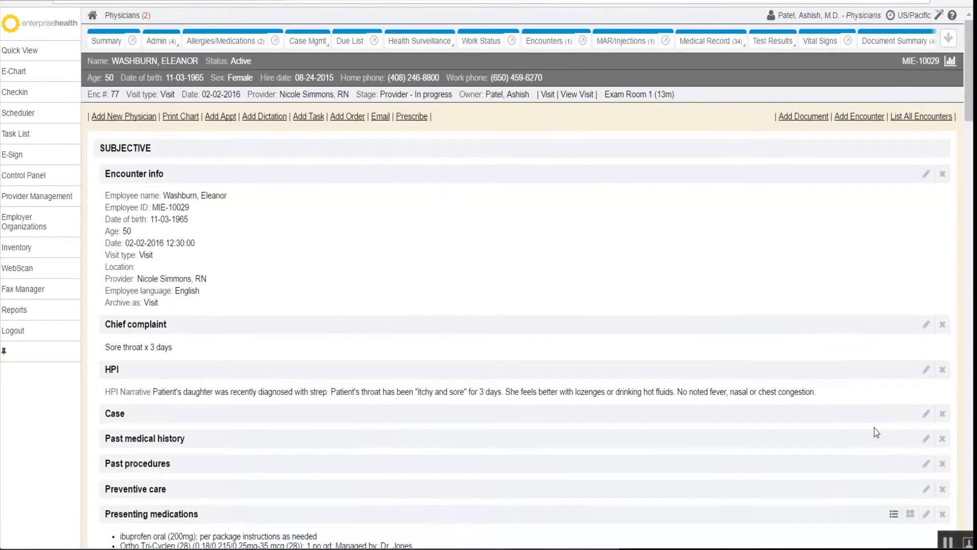
- Open the physical exam, apply a Constitutional macro and enter "Conjunctivae and sclera are normal, pupils nl, no exudates" for Eyes
{"action": "scroll", "coordinate": [942, 352], "scroll_direction": "down", "scroll_amount": 3}
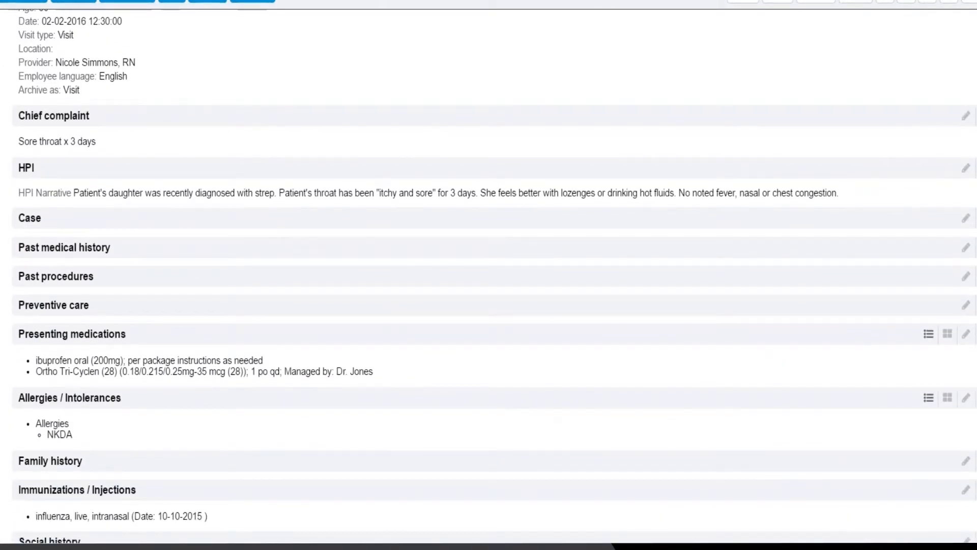
{"action": "scroll", "coordinate": [488, 275], "scroll_direction": "down", "scroll_amount": 10}
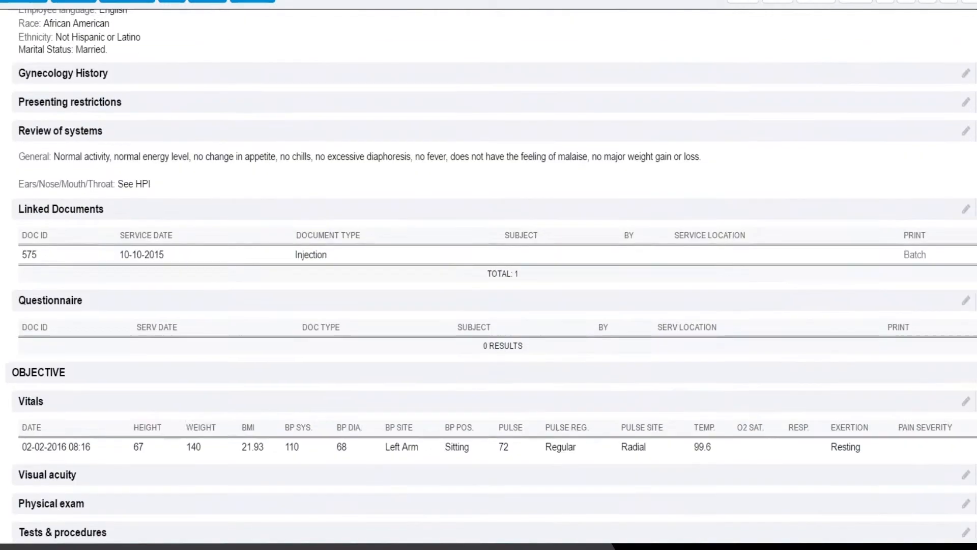
{"action": "scroll", "coordinate": [488, 275], "scroll_direction": "down", "scroll_amount": 4}
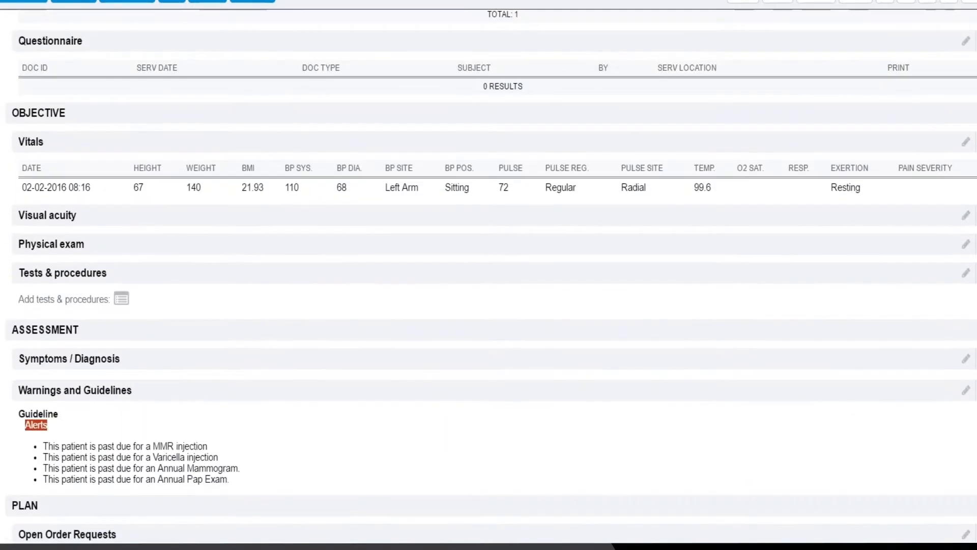
{"action": "left_click", "coordinate": [117, 242]}
{"action": "scroll", "coordinate": [118, 242], "scroll_direction": "down", "scroll_amount": 5}
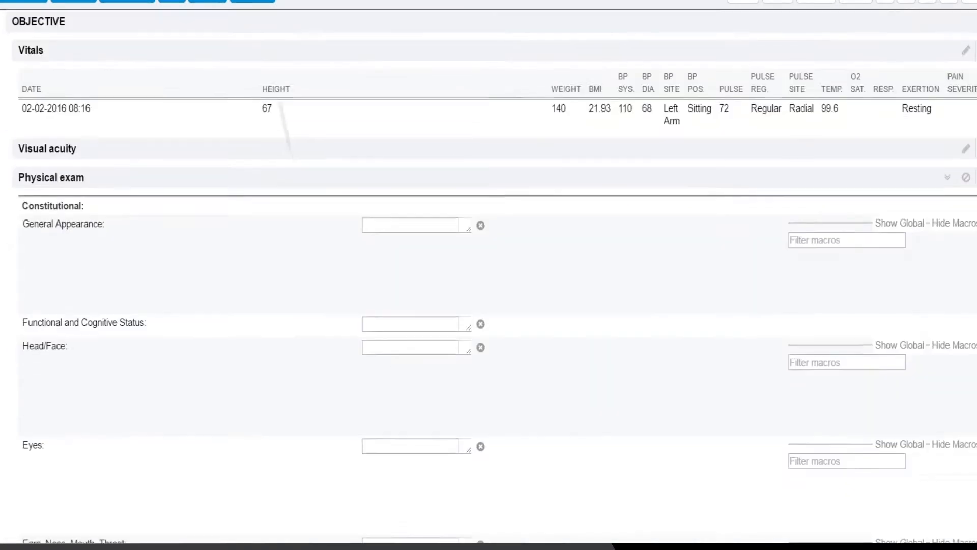
{"action": "left_click", "coordinate": [794, 97]}
{"action": "left_click", "coordinate": [395, 370]}
{"action": "type", "text": "Conjunctivae and sclera are normal, pupils nl, no exudates"}
- For Neck and Thyroid, enter "Tender bilateral tonsillar and anterior cervical notes; trachea mid-line, thyroid lobes not palpable"
{"action": "scroll", "coordinate": [617, 263], "scroll_direction": "down", "scroll_amount": 7}
{"action": "left_click", "coordinate": [379, 364]}
{"action": "type", "text": "Tender bilateral tonsillar and anterior cervical notes; trachea mid-line, thyroid lobes not palpable"}
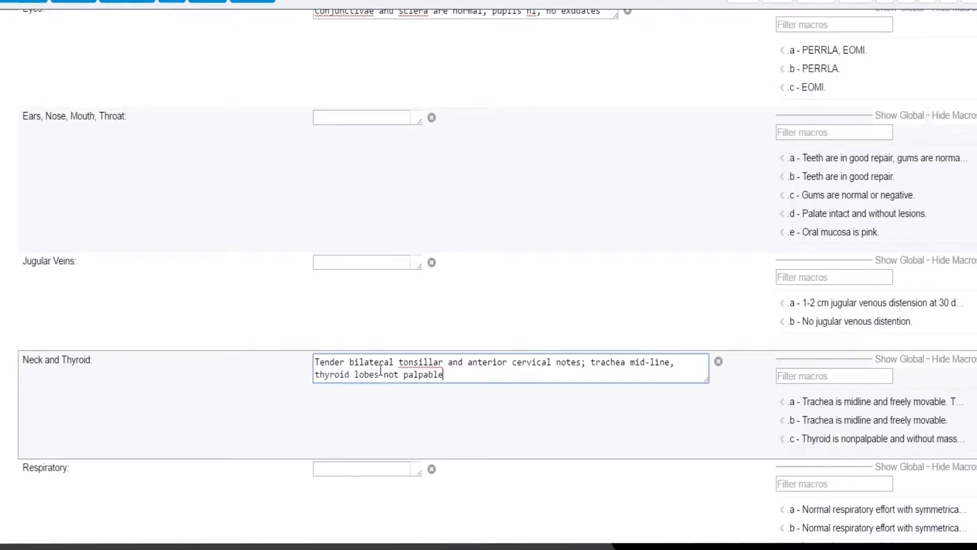
- Fill Respiratory and further physical exam systems with their macros, ending with the ".a" No complaints macro for Skin
{"action": "left_click", "coordinate": [794, 509]}
{"action": "scroll", "coordinate": [662, 357], "scroll_direction": "down", "scroll_amount": 9}
{"action": "left_click", "coordinate": [794, 211]}
{"action": "scroll", "coordinate": [470, 164], "scroll_direction": "down", "scroll_amount": 9}
{"action": "left_click", "coordinate": [815, 151]}
{"action": "scroll", "coordinate": [398, 150], "scroll_direction": "down", "scroll_amount": 13}
{"action": "left_click", "coordinate": [814, 174]}
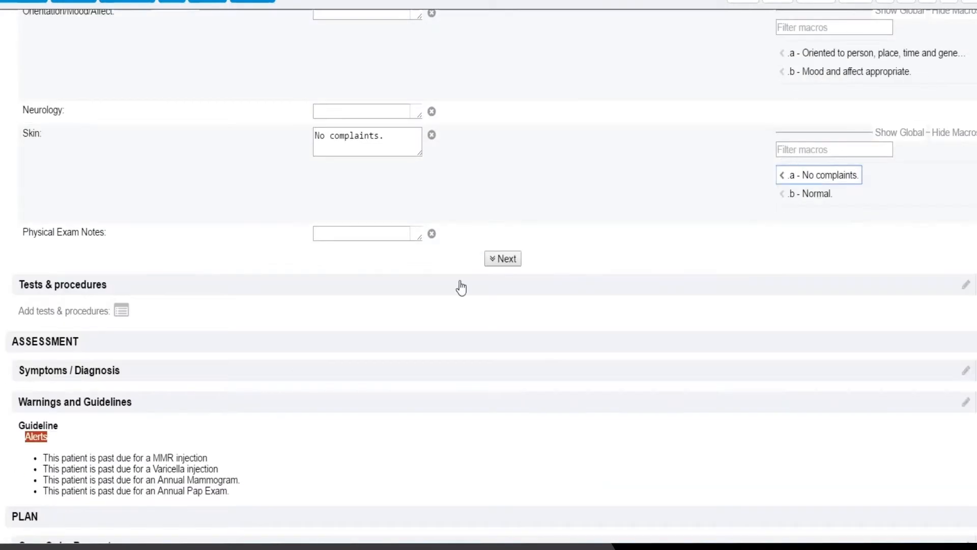
- Search tests and procedures for "strep", add the Strep A Qual Throat Swab, and send the encounter to the Nurse stage
{"action": "left_click", "coordinate": [182, 286]}
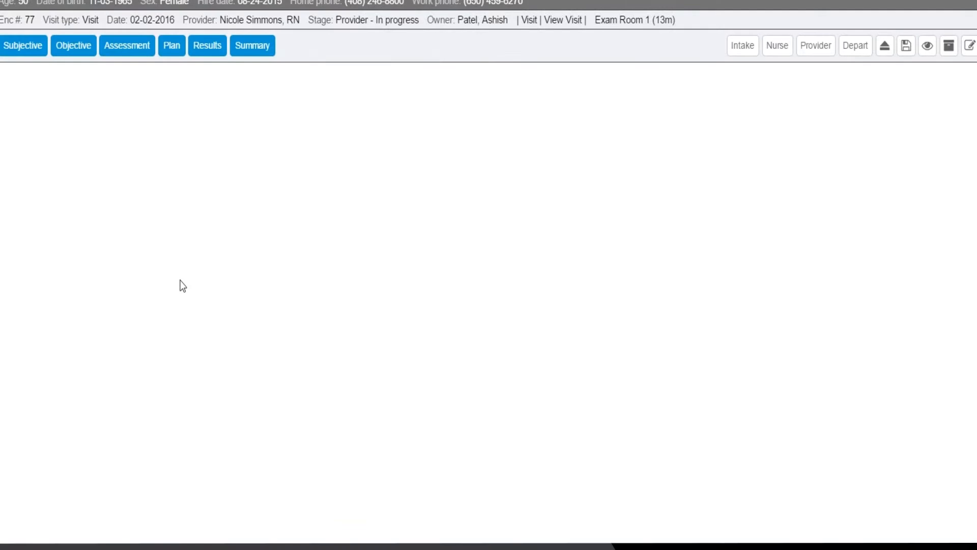
{"action": "type", "text": "strep"}
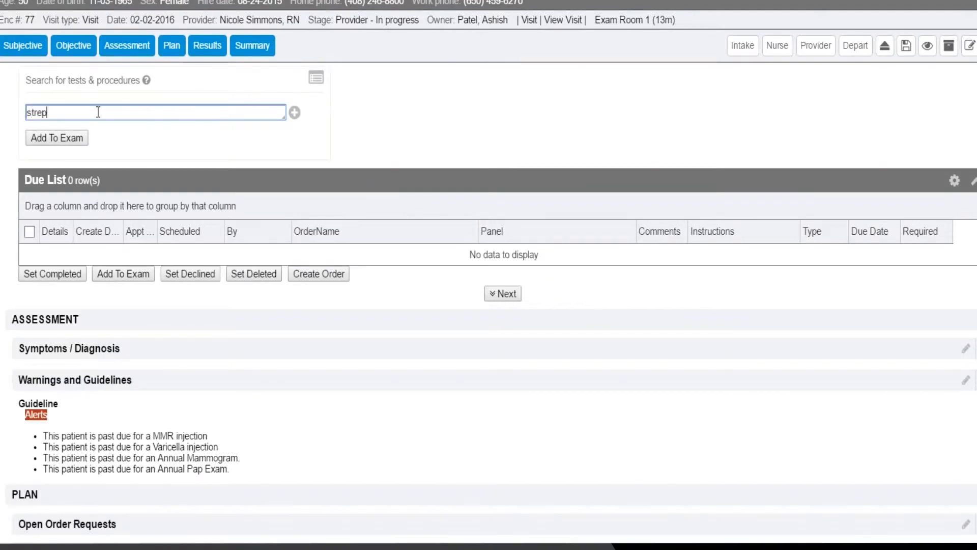
{"action": "key", "text": "Return"}
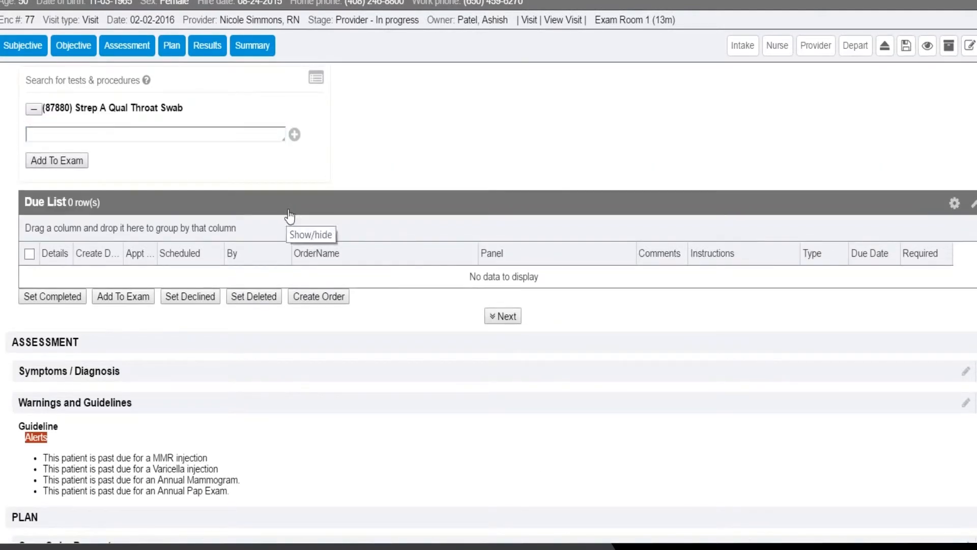
{"action": "left_click", "coordinate": [777, 45]}
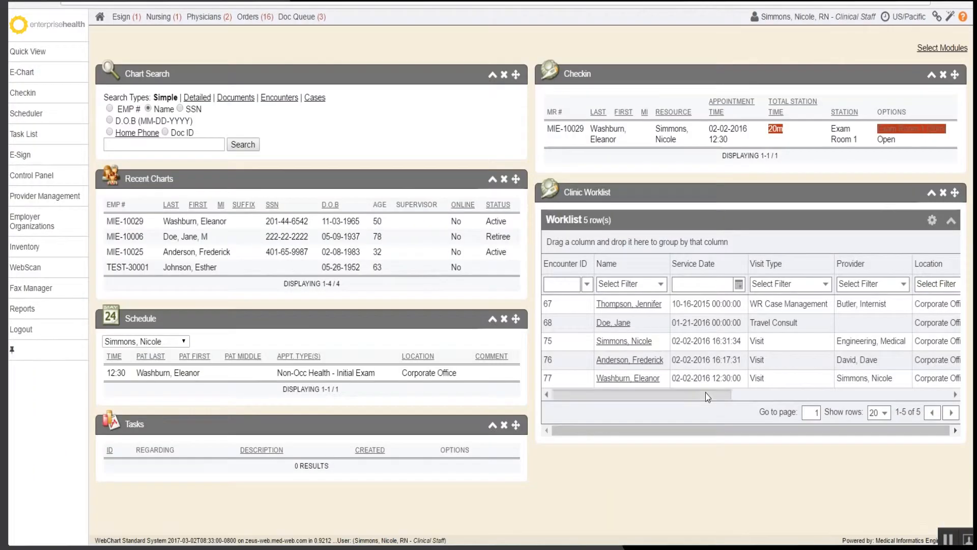
{"action": "left_click_drag", "start_coordinate": [705, 392], "coordinate": [914, 389]}
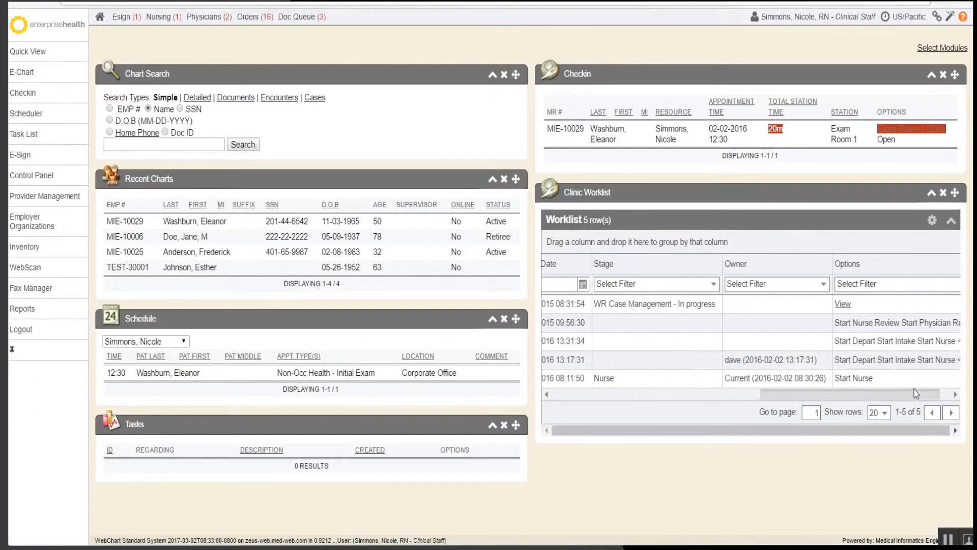
{"action": "left_click", "coordinate": [863, 382]}
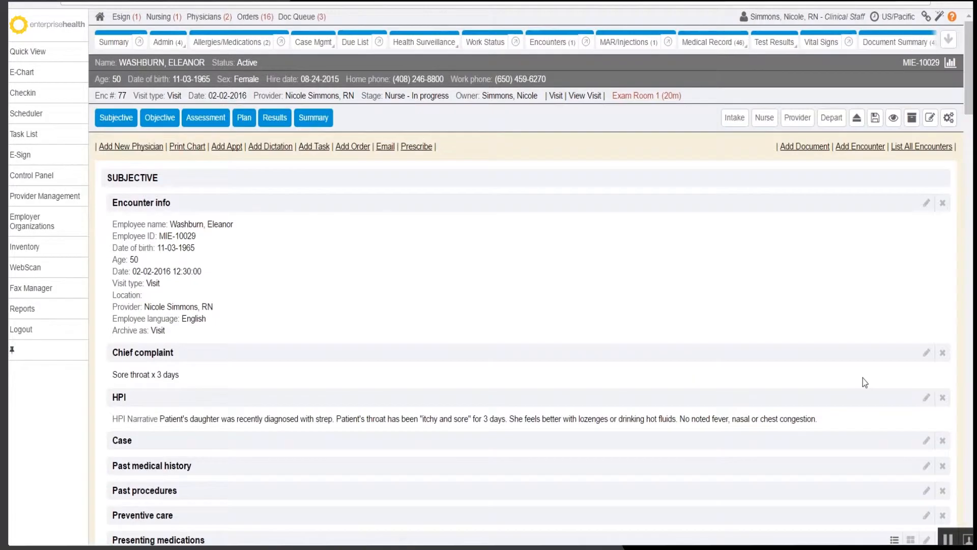
{"action": "mouse_move", "coordinate": [159, 125]}
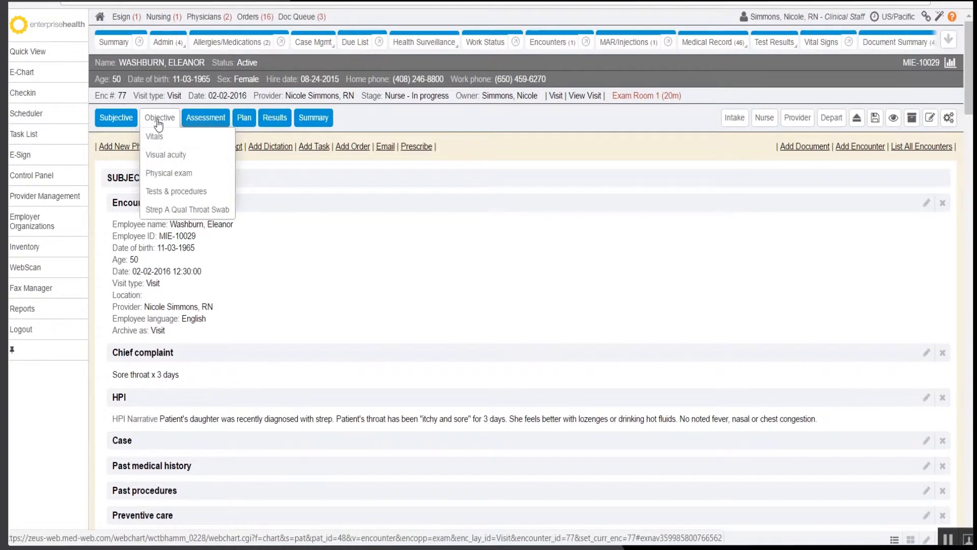
{"action": "left_click", "coordinate": [178, 214]}
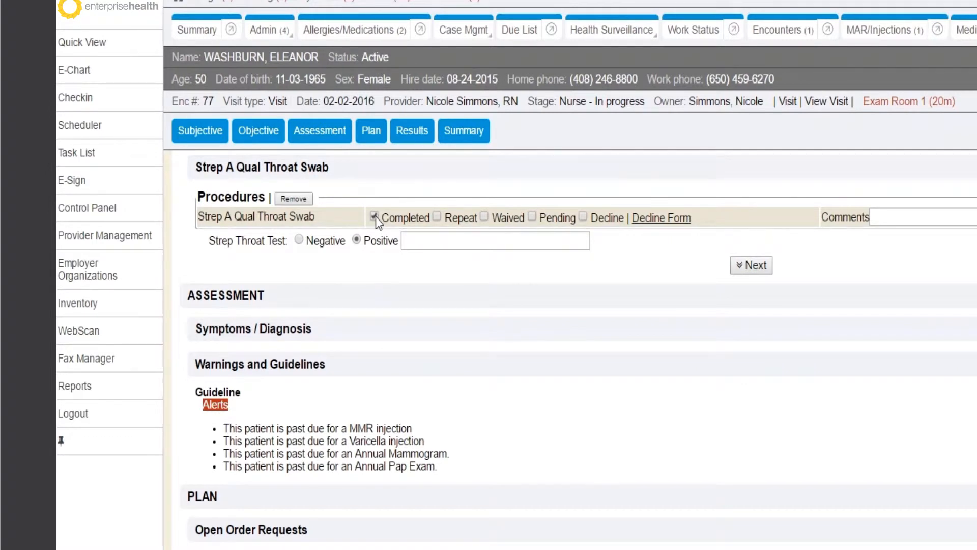
- Record the completed strep test as Positive with the note "Rapid strep test positive - due to symptoms will also send out throat culture"
{"action": "left_click", "coordinate": [435, 242]}
{"action": "type", "text": "Rapid"}
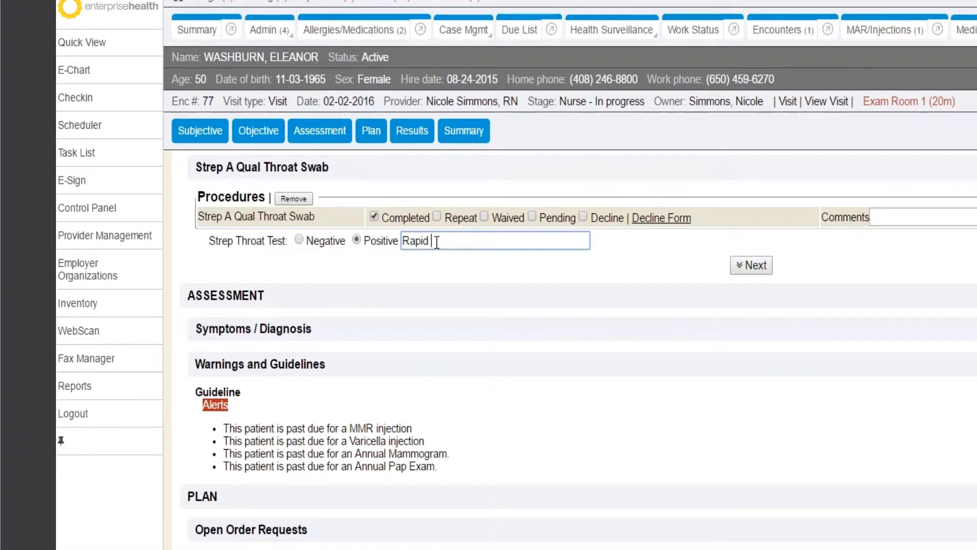
{"action": "type", "text": " strep test positive - due to symptom"}
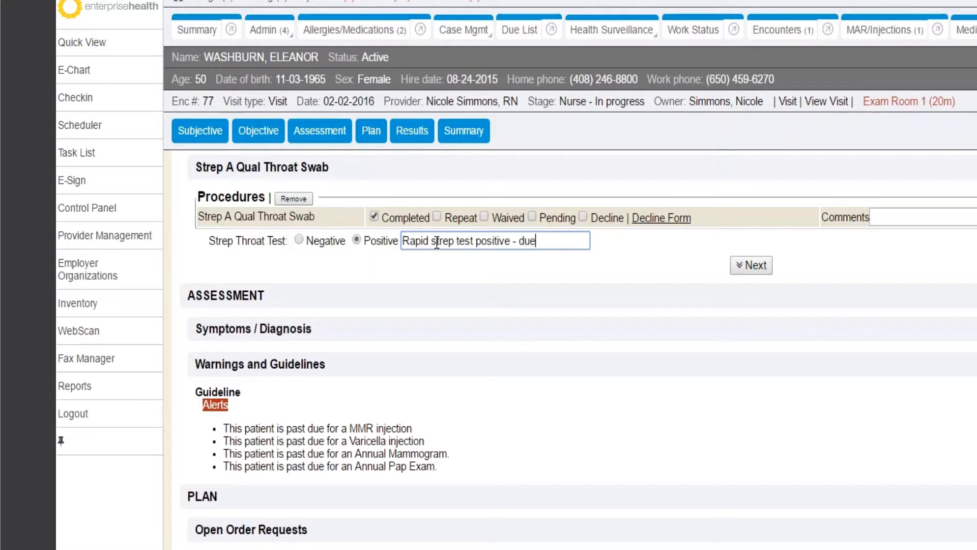
{"action": "type", "text": "s will also send out throat culture"}
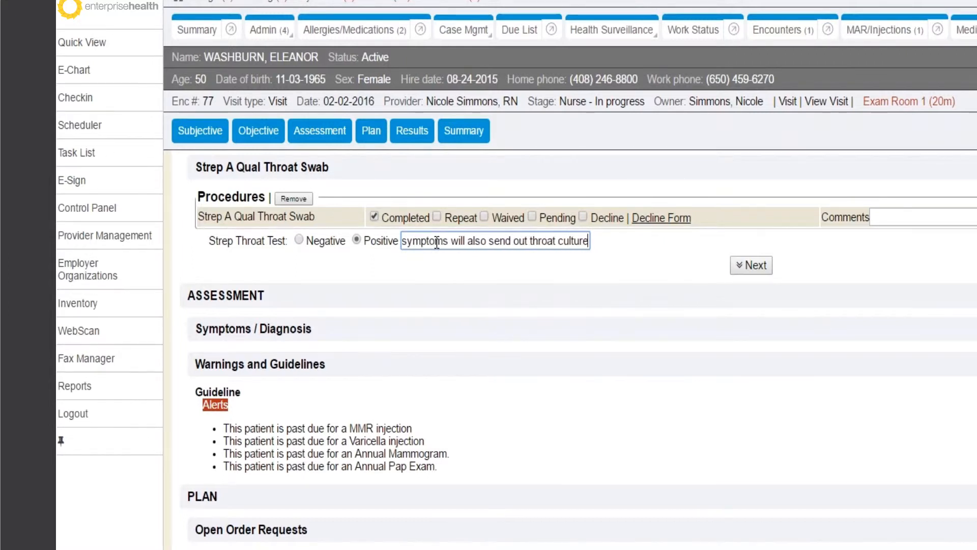
{"action": "key", "text": "Return"}
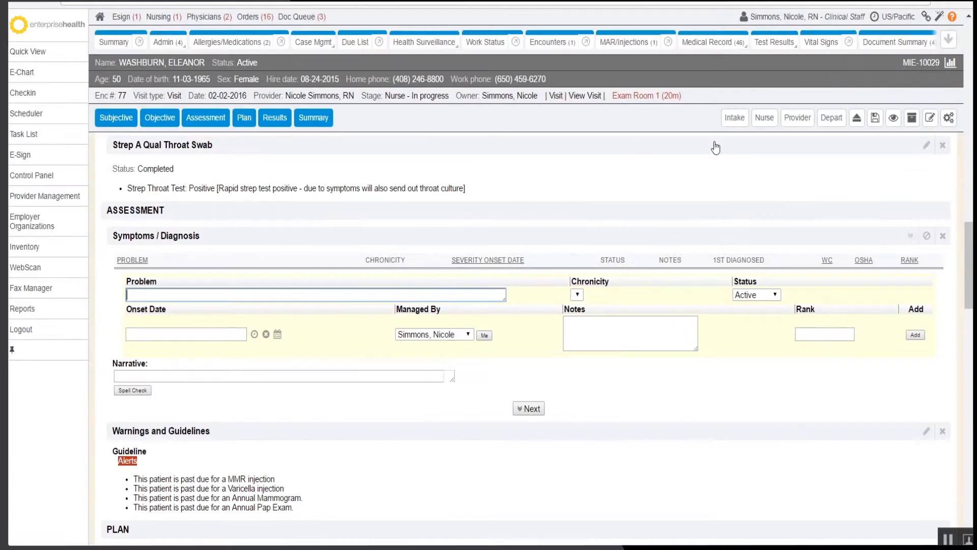
- Return the encounter to the Provider stage, start it as the physician, and go to the Strep A Qual Throat Swab result
{"action": "left_click", "coordinate": [794, 120]}
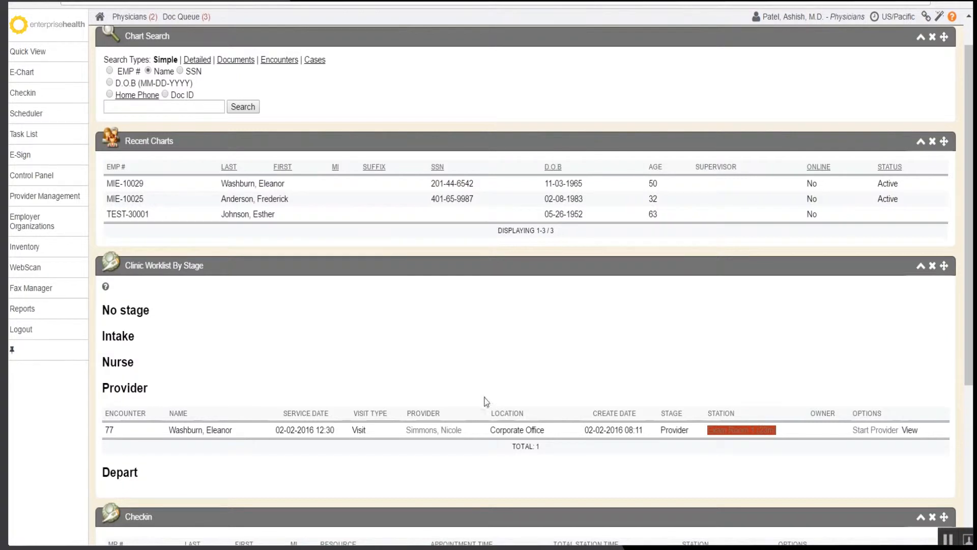
{"action": "left_click", "coordinate": [875, 430]}
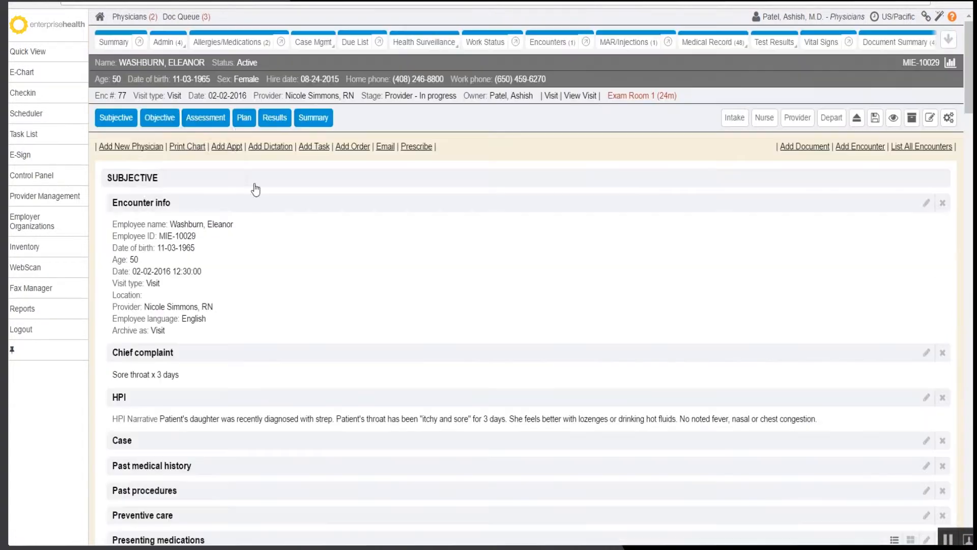
{"action": "mouse_move", "coordinate": [157, 122]}
{"action": "left_click", "coordinate": [172, 212]}
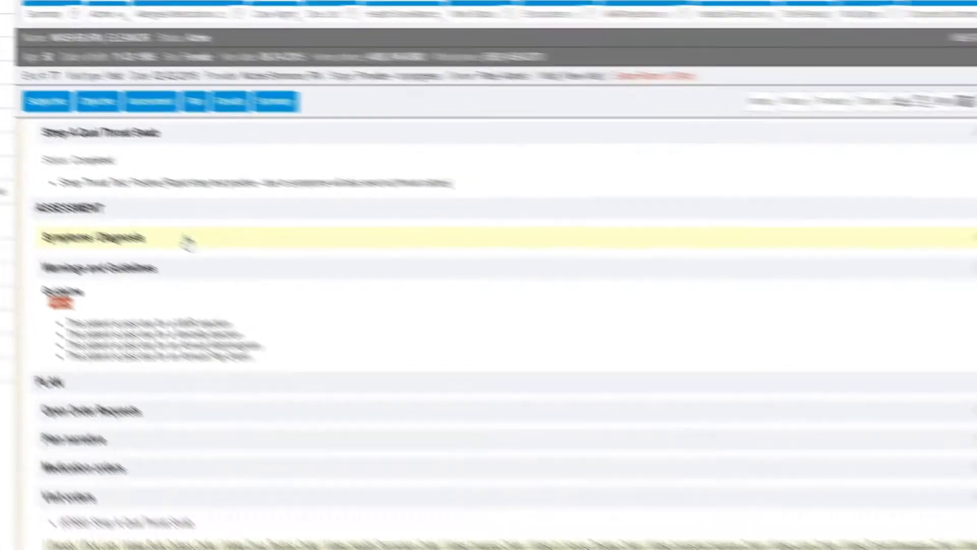
- In Symptoms / Diagnosis, add Strep throat with Acute chronicity and onset date 02-02-2016
{"action": "left_click", "coordinate": [417, 335]}
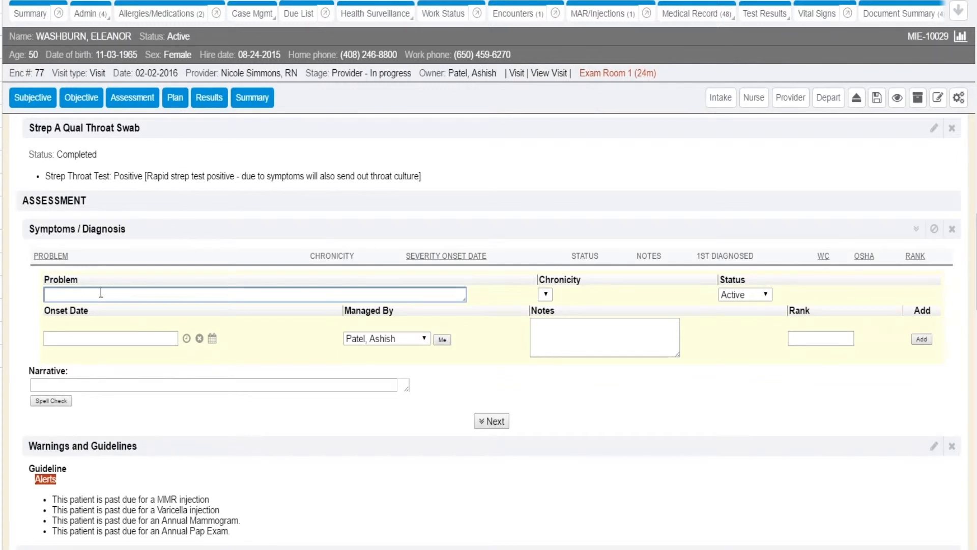
{"action": "type", "text": "Strep th"}
{"action": "key", "text": "Return"}
{"action": "left_click", "coordinate": [537, 294]}
{"action": "left_click", "coordinate": [557, 319]}
{"action": "left_click", "coordinate": [187, 338]}
{"action": "left_click", "coordinate": [921, 339]}
- Add Tonsillar and adenoid hypertrophy as an Acute diagnosis with onset date 02-02-2016, and move to the diagnosis narrative
{"action": "left_click", "coordinate": [171, 318]}
{"action": "type", "text": "Tonsillar and aden"}
{"action": "key", "text": "Return"}
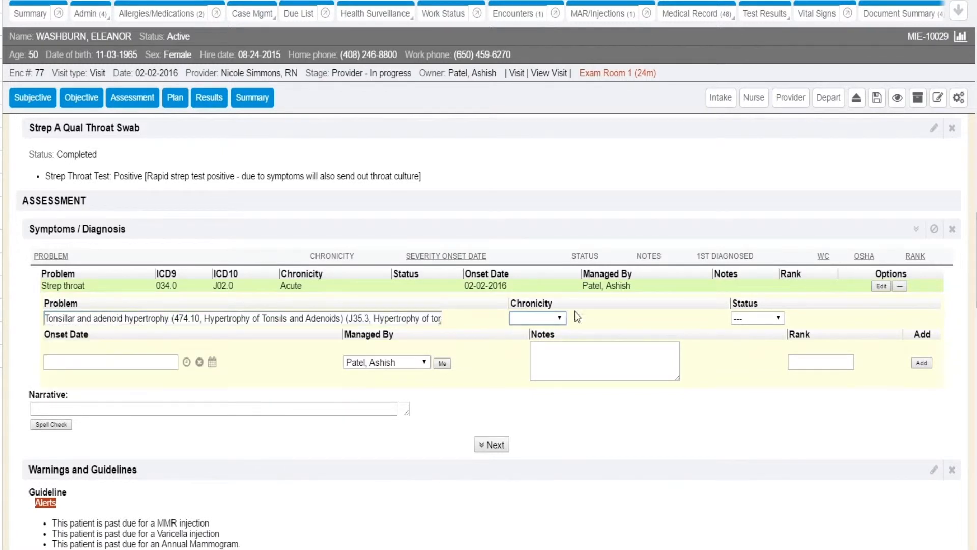
{"action": "left_click", "coordinate": [537, 318]}
{"action": "left_click", "coordinate": [557, 342]}
{"action": "left_click", "coordinate": [187, 361]}
{"action": "left_click", "coordinate": [921, 363]}
{"action": "left_click", "coordinate": [172, 421]}
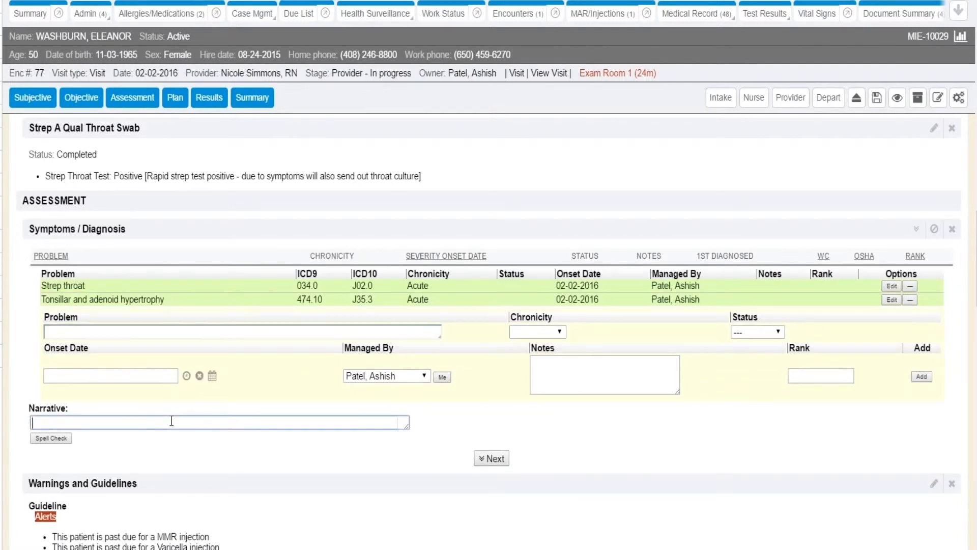
- Write the diagnosis narrative: positive rapid strep, abx today, possible tonsillar abscess, throat culture, ENT referral, and precautions for trouble swallowing, breathing or increased pain
{"action": "type", "text": "Rapid strep test positive, patient to begin abx"}
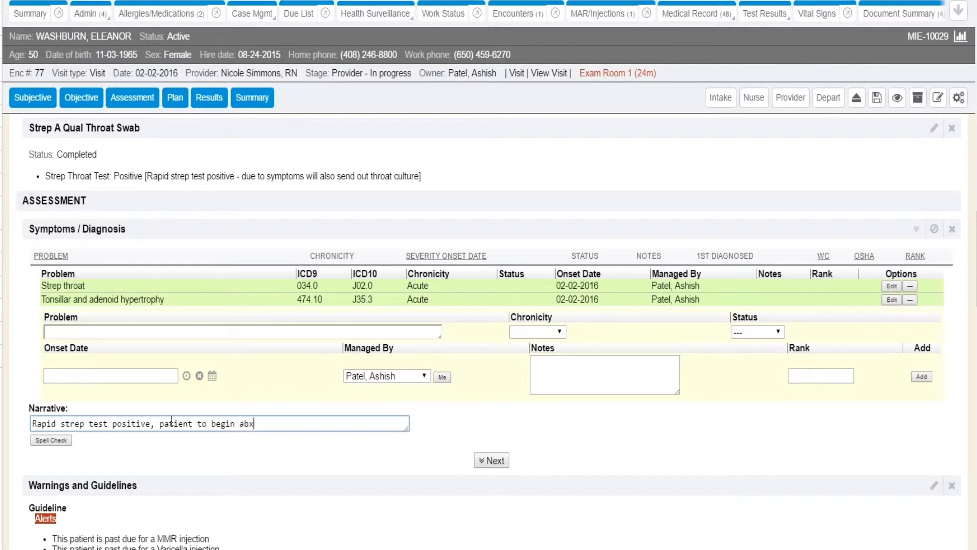
{"action": "type", "text": " today. Concern for possible tonsillar abscess due to physical exam. Will order throat culture and refer to ENT. Patient to seek emergency care if sudden fever,"}
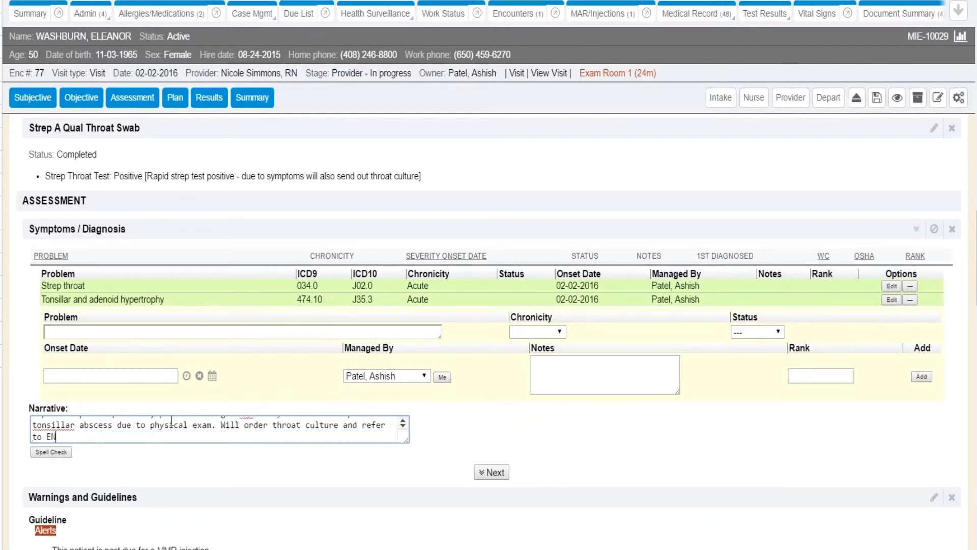
{"action": "type", "text": " trouble swallowing, breathing, or increased pain in t"}
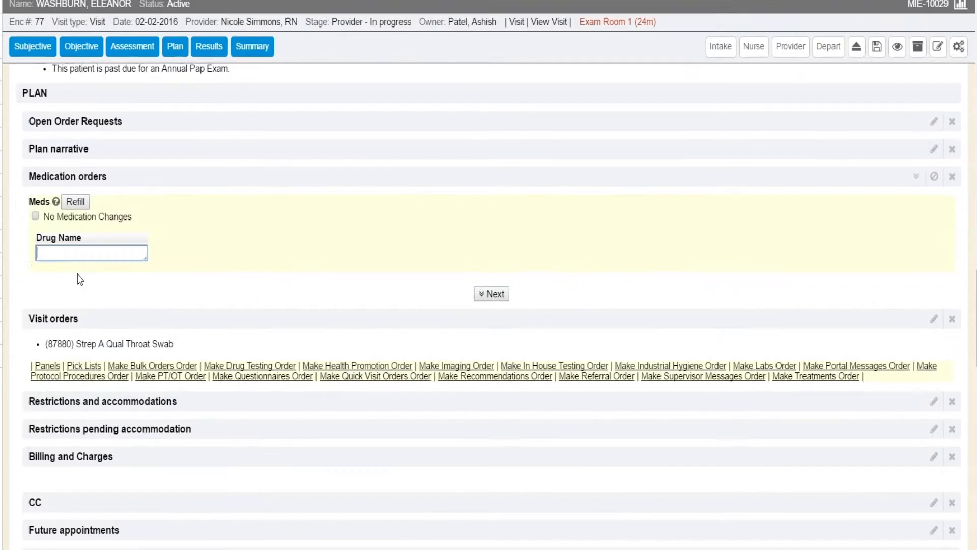
- Start a medication order for amoxicillin, close its drug-interaction warning, and choose the 500mg capsule dosage
{"action": "left_click", "coordinate": [61, 252]}
{"action": "type", "text": "amoxicillin qty: 150"}
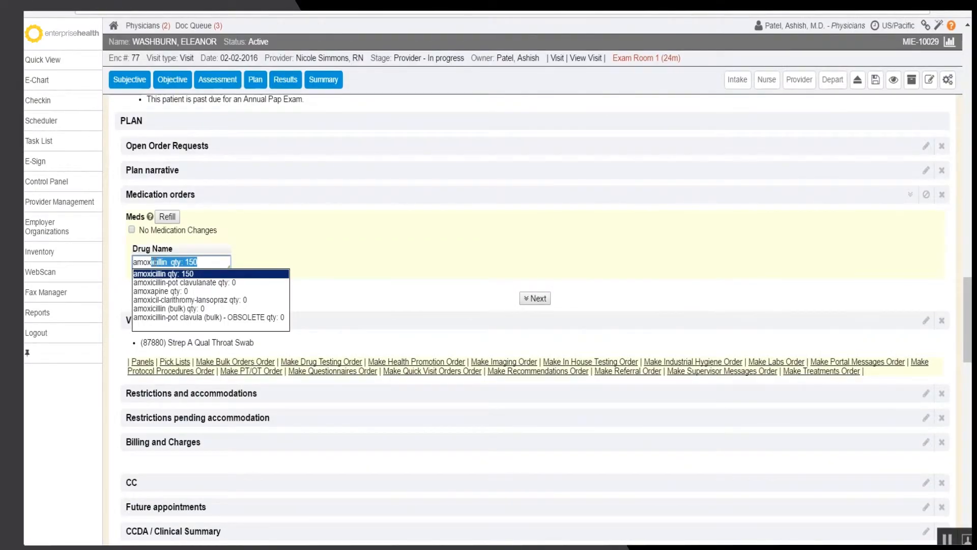
{"action": "key", "text": "Return"}
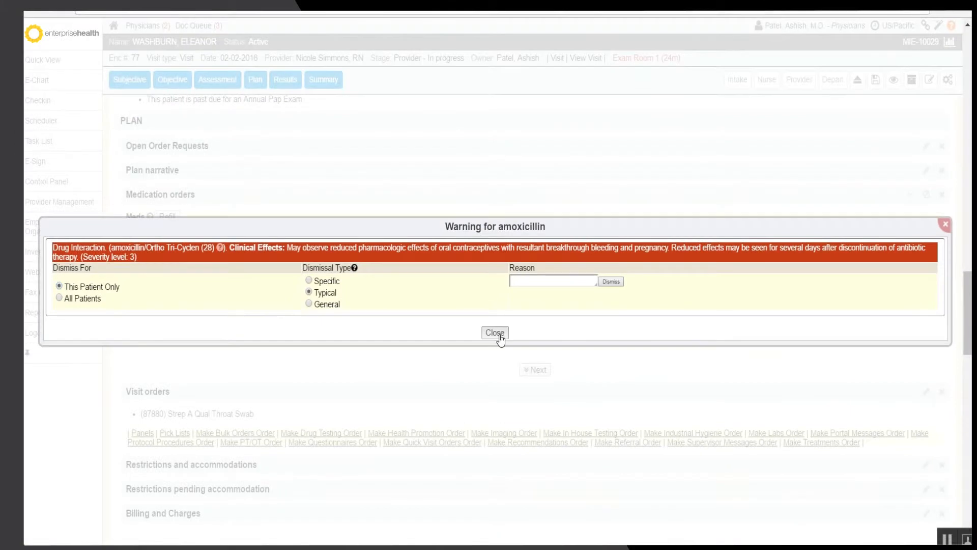
{"action": "left_click", "coordinate": [498, 338]}
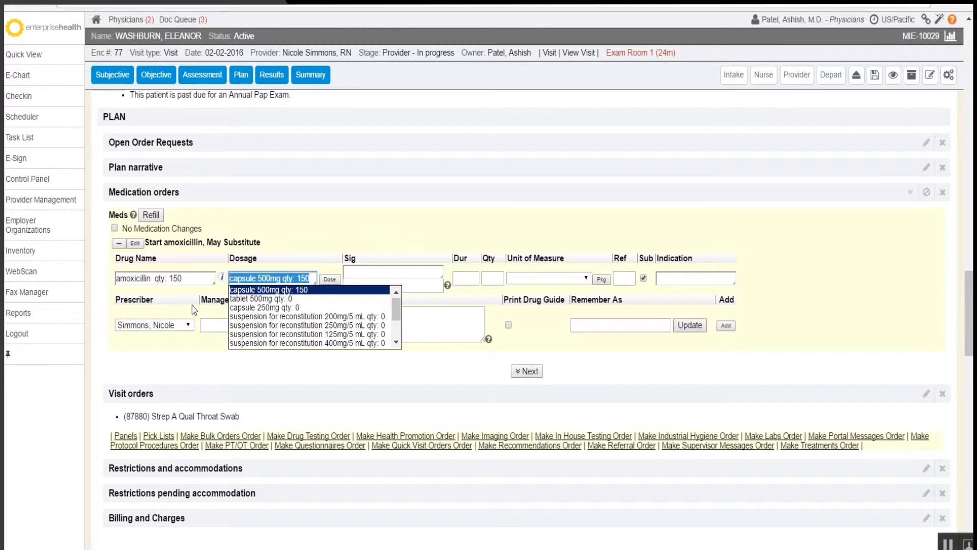
{"action": "left_click", "coordinate": [301, 291]}
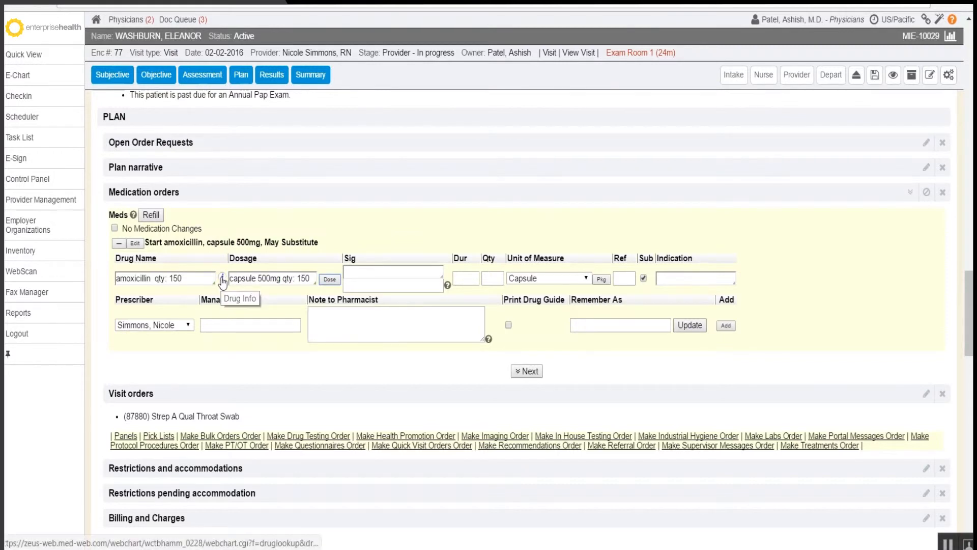
- Review amoxicillin's drug guide information and its dose calculator in Dosing and Formulary
{"action": "left_click", "coordinate": [222, 279]}
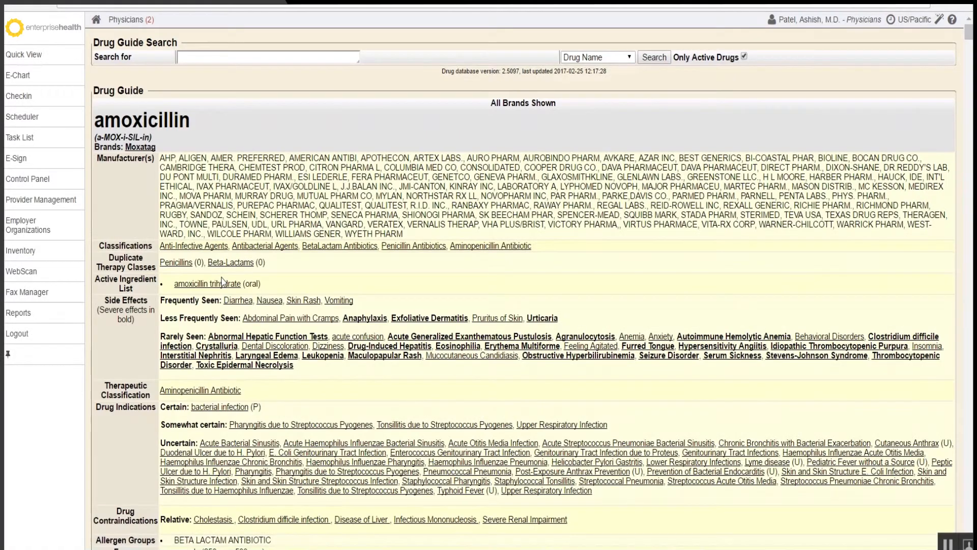
{"action": "scroll", "coordinate": [524, 281], "scroll_direction": "down", "scroll_amount": 5}
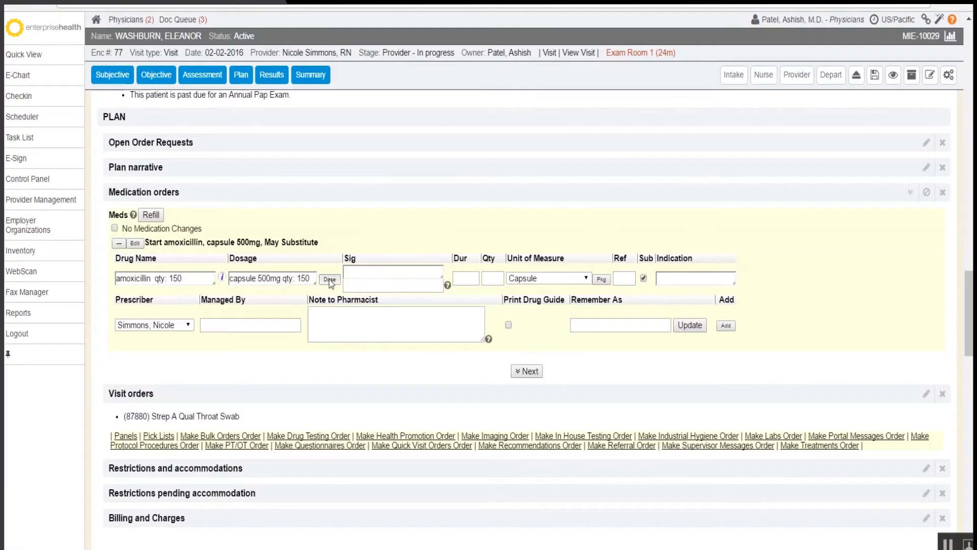
{"action": "left_click", "coordinate": [331, 280]}
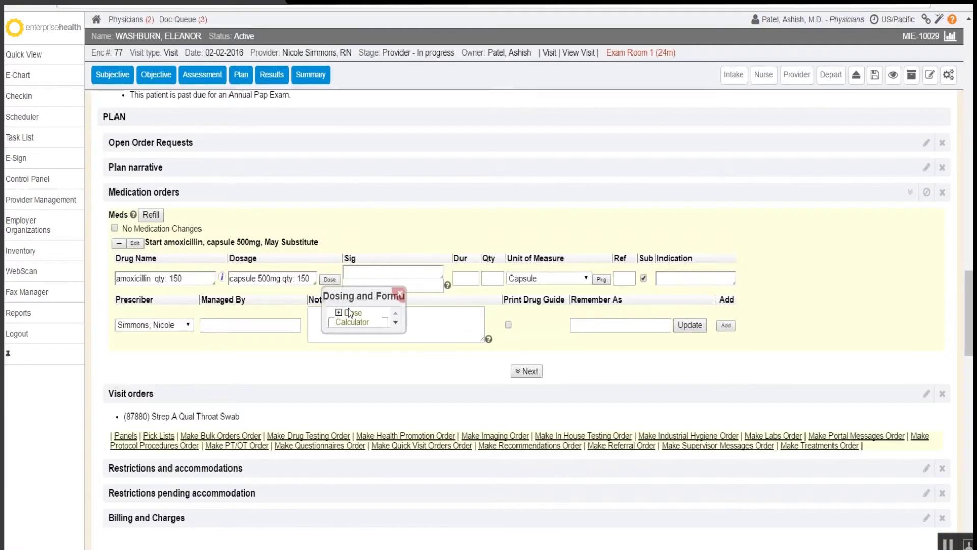
{"action": "left_click", "coordinate": [338, 313]}
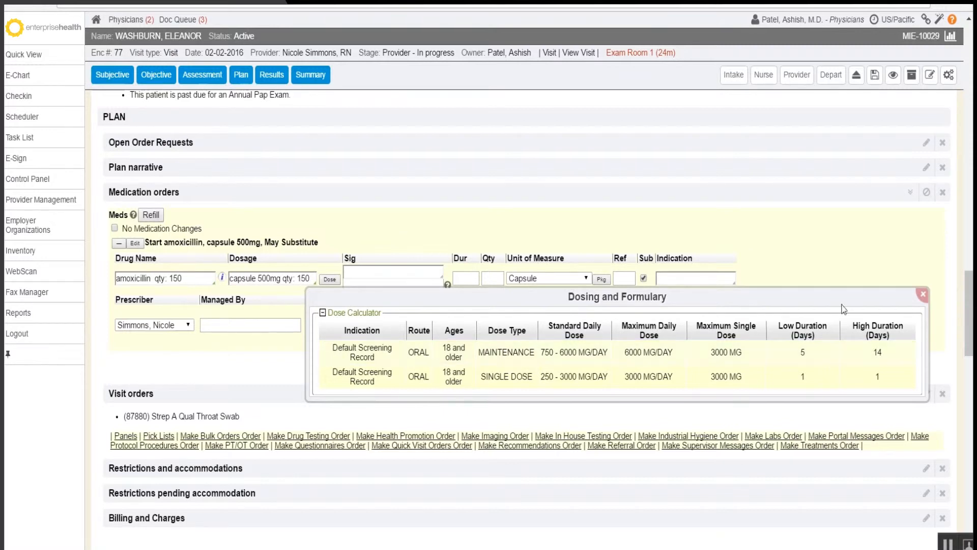
{"action": "left_click", "coordinate": [923, 300]}
- Complete the amoxicillin order with sig "1 po tid x 10d", 0 refills and indication Strep throat, and add it
{"action": "left_click", "coordinate": [378, 271]}
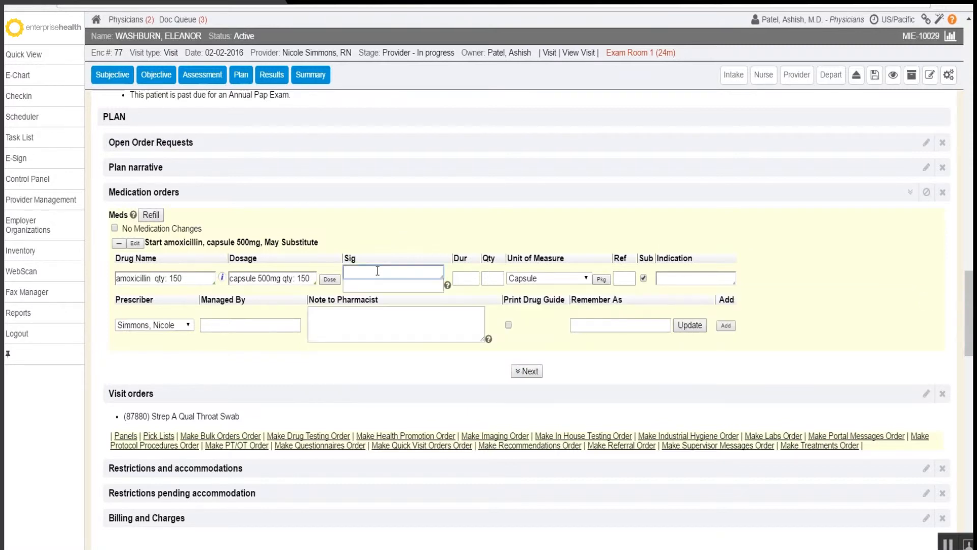
{"action": "type", "text": "1 po tid x 10d"}
{"action": "key", "text": "Tab"}
{"action": "left_click", "coordinate": [772, 266]}
{"action": "type", "text": "0"}
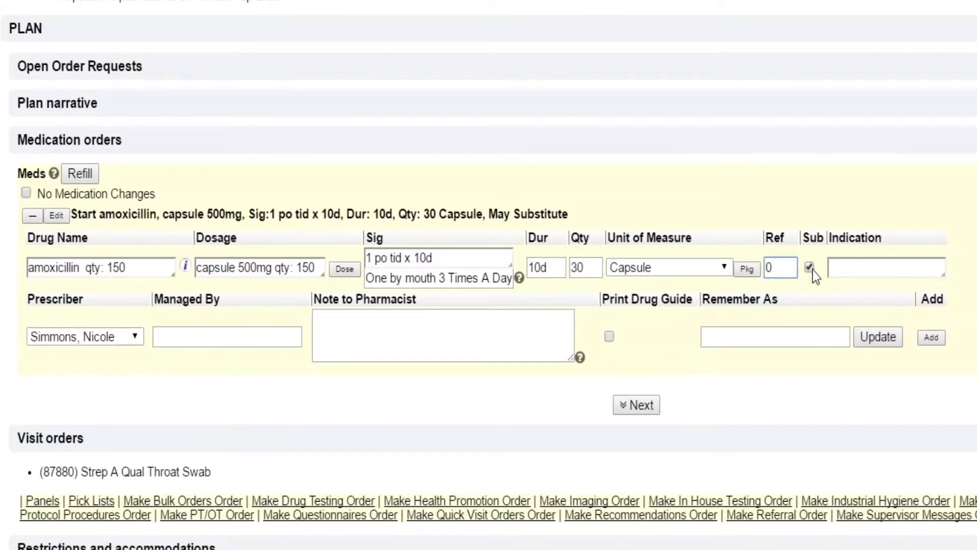
{"action": "left_click", "coordinate": [846, 266]}
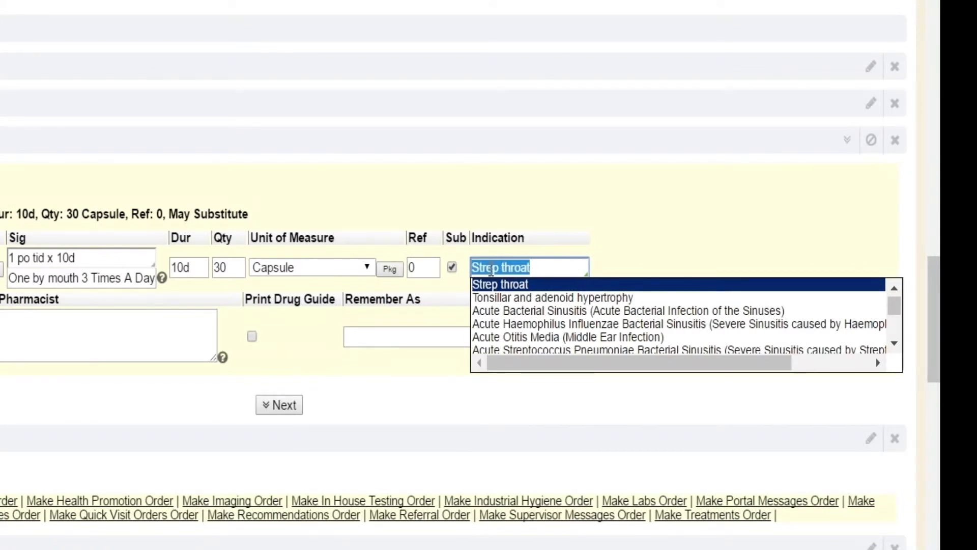
{"action": "key", "text": "Return"}
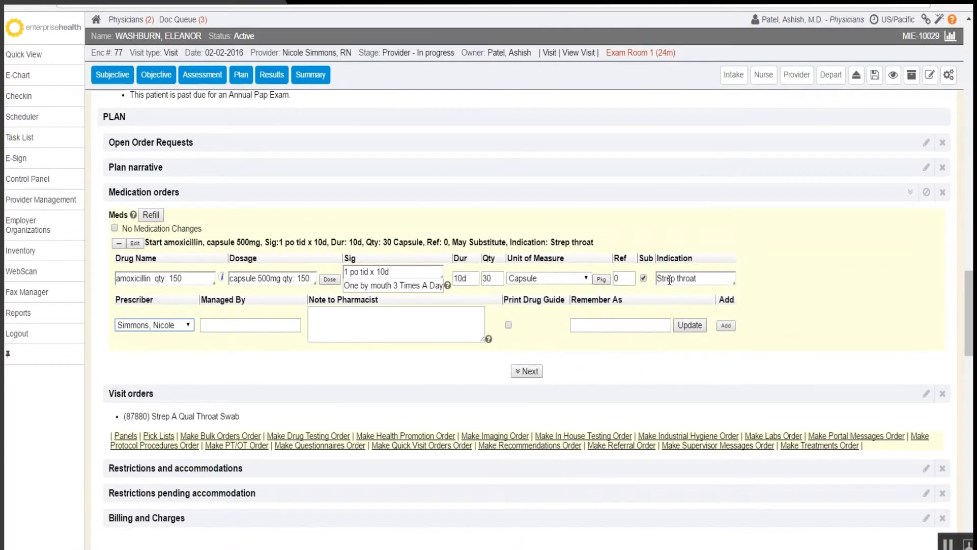
{"action": "left_click", "coordinate": [726, 325]}
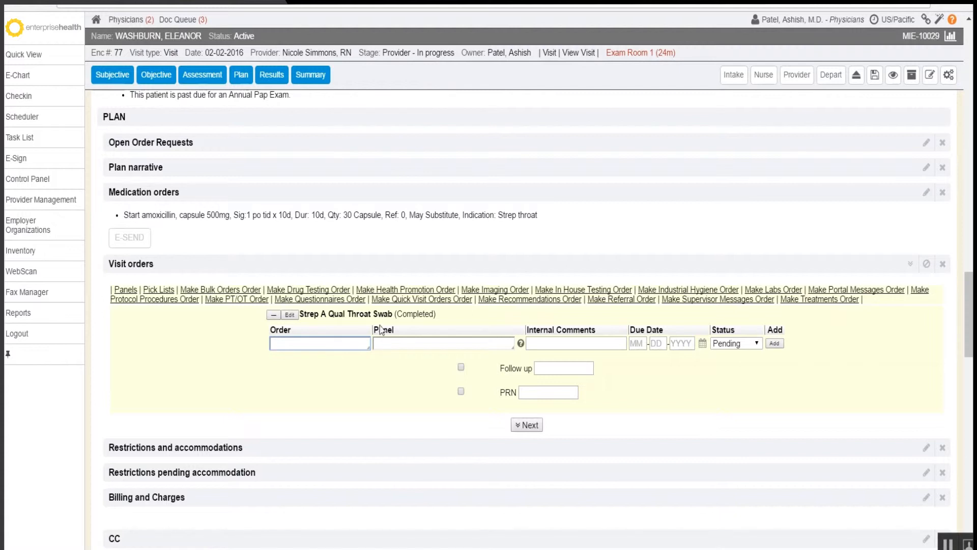
- Request an outside provider referral to ENT, commenting "Please evaluate ASAP for possible tonsillar abscess. Being treated for strep. Throat cx pending."
{"action": "left_click", "coordinate": [620, 305]}
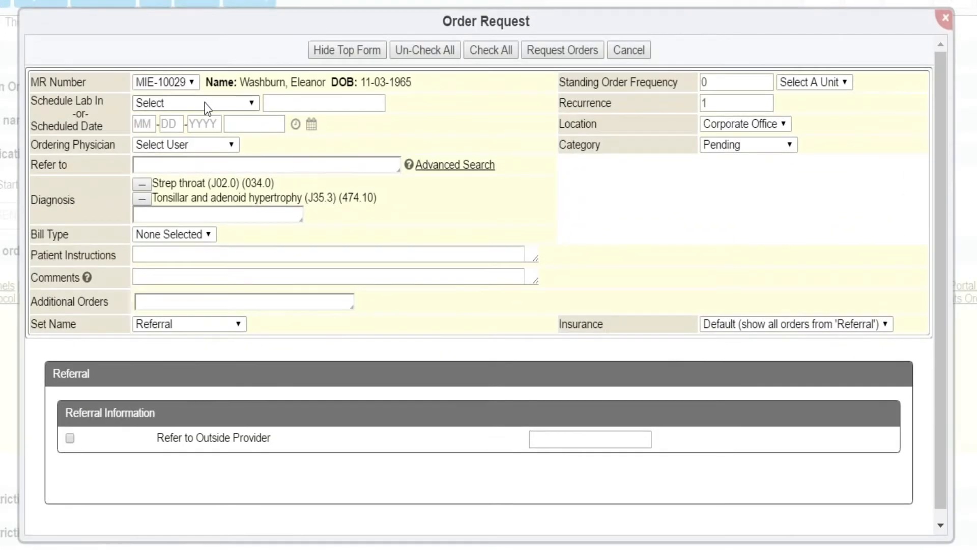
{"action": "left_click", "coordinate": [204, 102]}
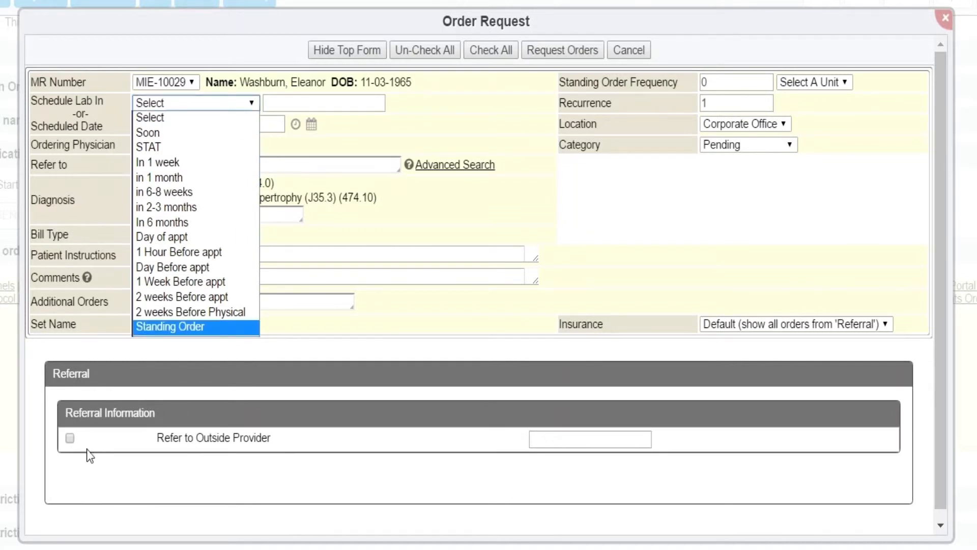
{"action": "left_click", "coordinate": [70, 438]}
{"action": "left_click", "coordinate": [567, 440]}
{"action": "type", "text": "ENT"}
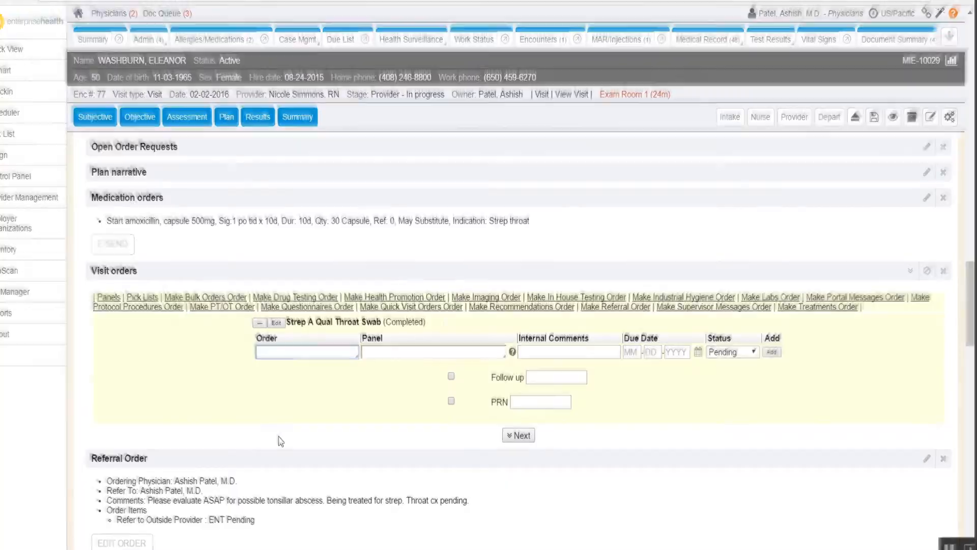
- Enter Throat Culture (87070T) as a visit order and move on to Restrictions and accommodations
{"action": "type", "text": "throat"}
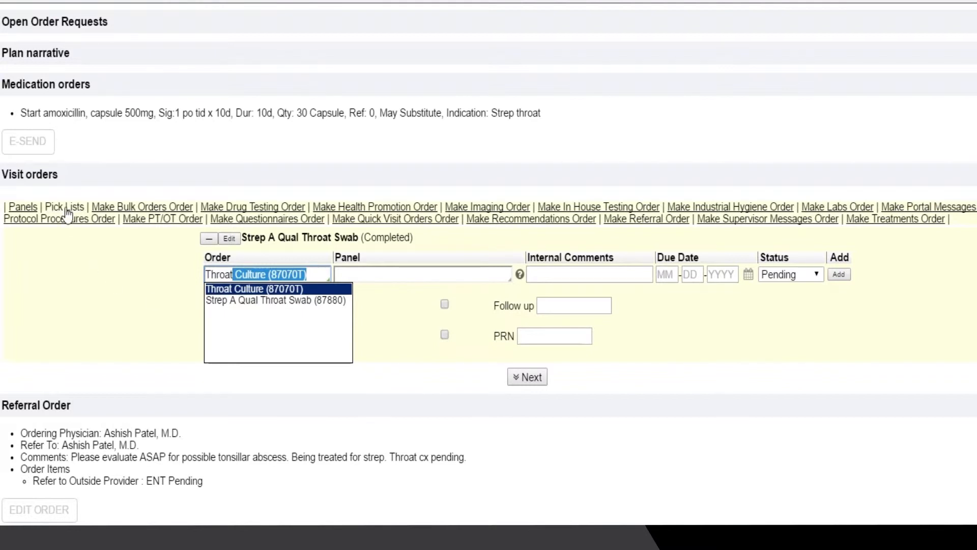
{"action": "key", "text": "Tab"}
{"action": "left_click", "coordinate": [528, 390]}
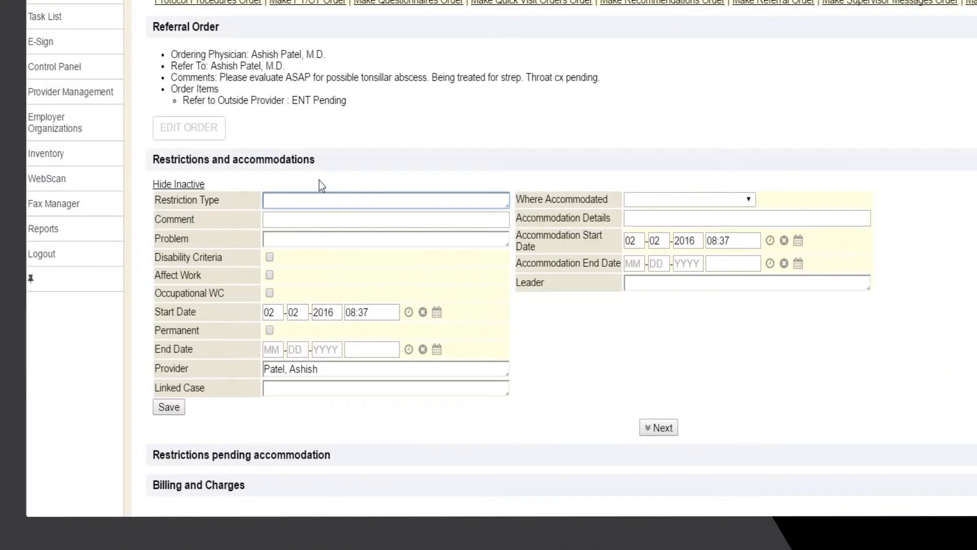
- Record a Lost Time restriction, "Off work due to illness", for Strep throat ending 02-05-2016 at 08:00, and continue to the next section
{"action": "type", "text": "Lo"}
{"action": "key", "text": "Tab"}
{"action": "type", "text": "Off work "}
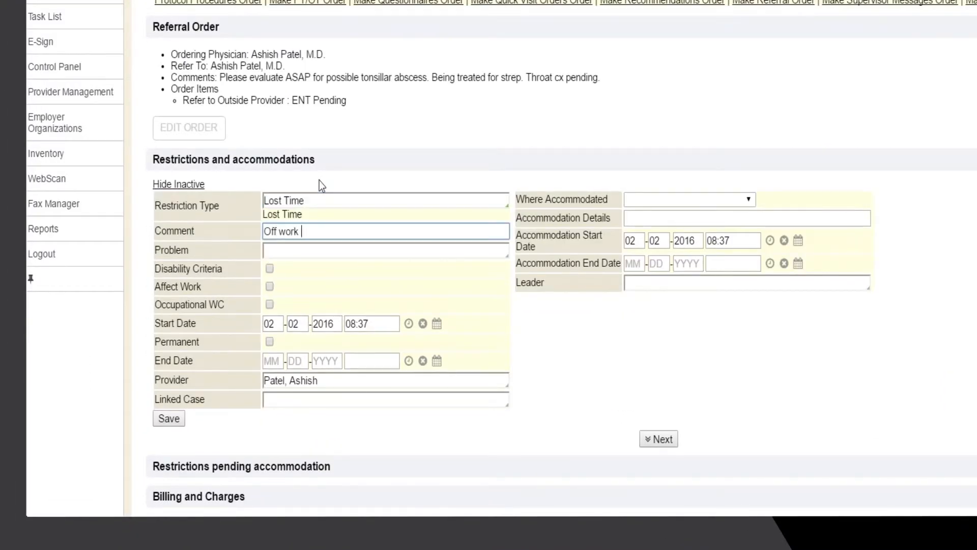
{"action": "type", "text": "due to illness"}
{"action": "key", "text": "Tab"}
{"action": "type", "text": "St"}
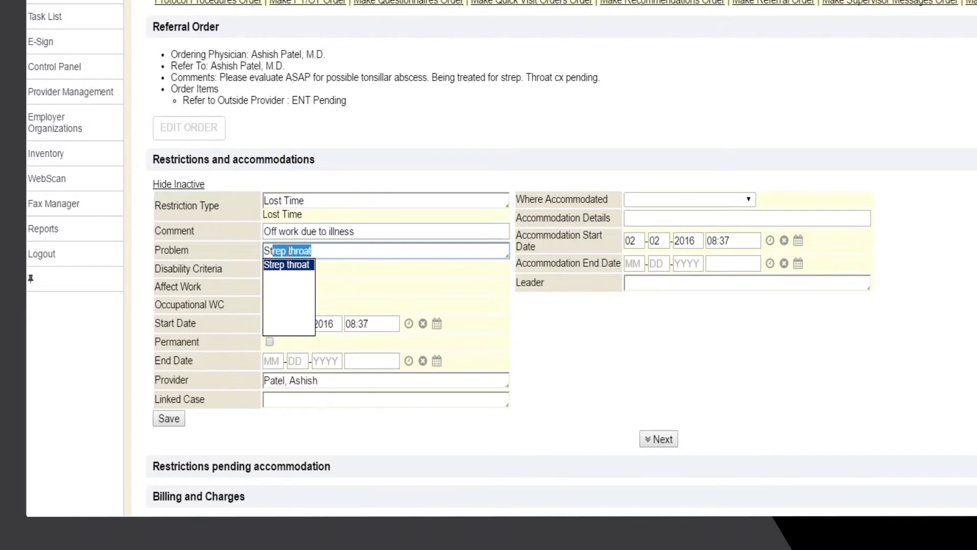
{"action": "key", "text": "Tab"}
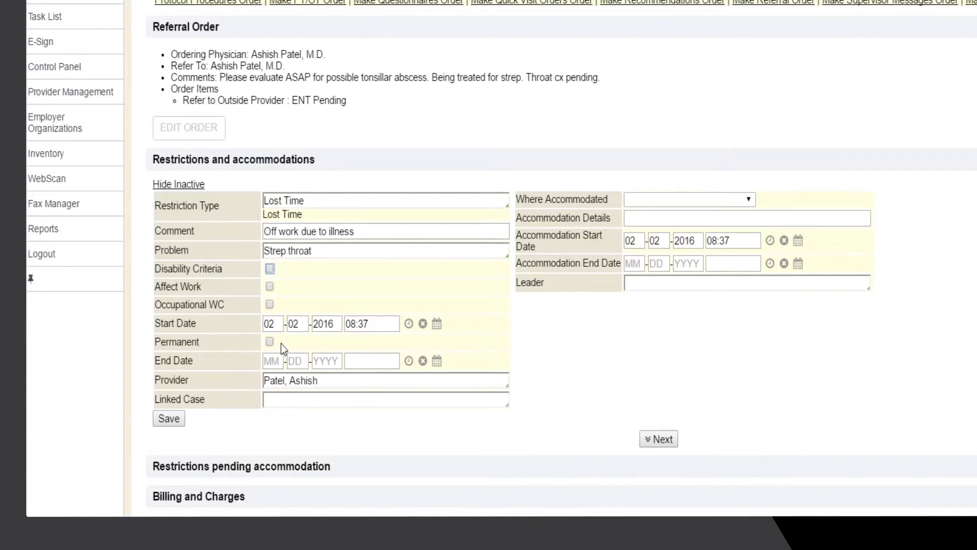
{"action": "left_click", "coordinate": [283, 360]}
{"action": "type", "text": "020520160900"}
{"action": "left_click", "coordinate": [655, 440]}
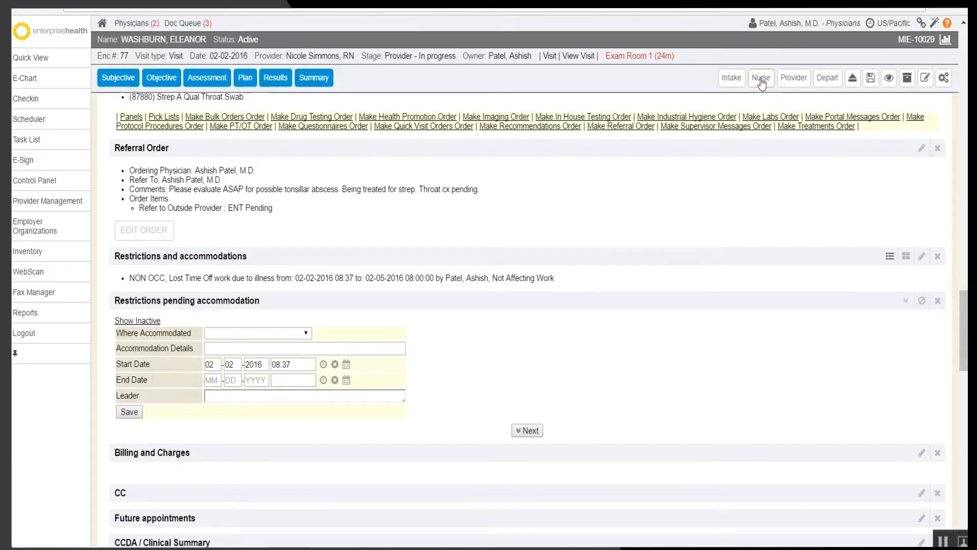
- Return the encounter to the Nurse stage and start it as the nurse from the Clinic Worklist
{"action": "left_click", "coordinate": [761, 80]}
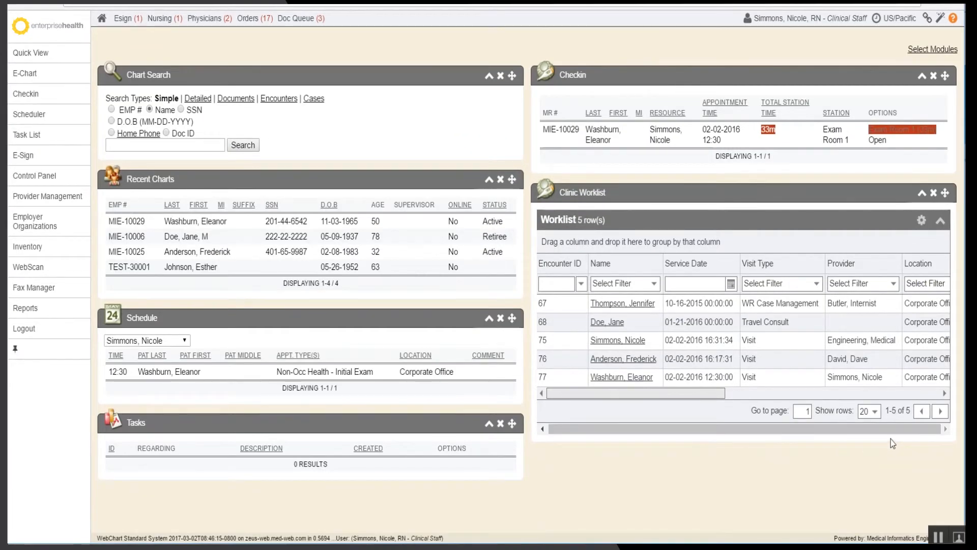
{"action": "left_click_drag", "start_coordinate": [693, 393], "coordinate": [952, 400]}
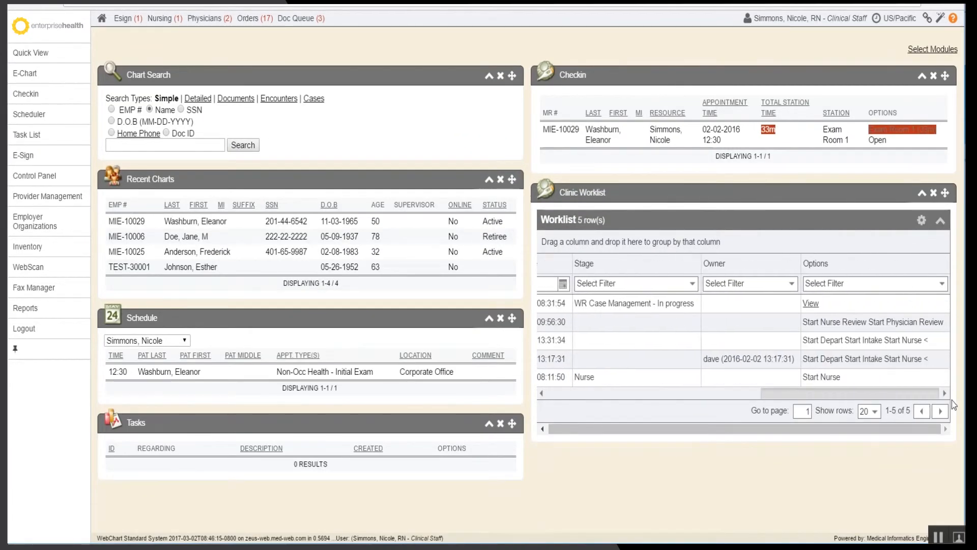
{"action": "left_click", "coordinate": [828, 378]}
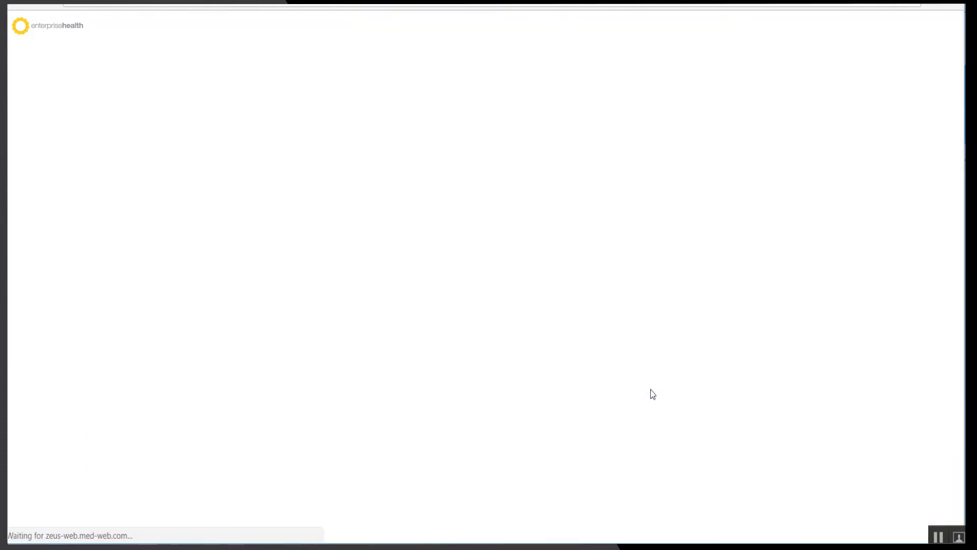
- In Billing and Charges, add 99212 Est Patient-Level 2 Office Visit and 87880 Strep A Qual Throat Swab to the picklist
{"action": "mouse_move", "coordinate": [240, 124]}
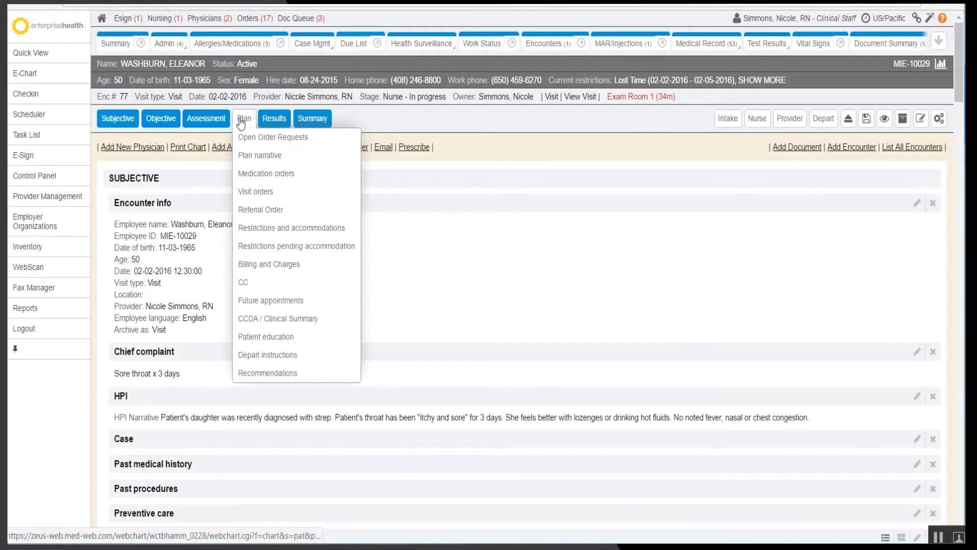
{"action": "left_click", "coordinate": [269, 264]}
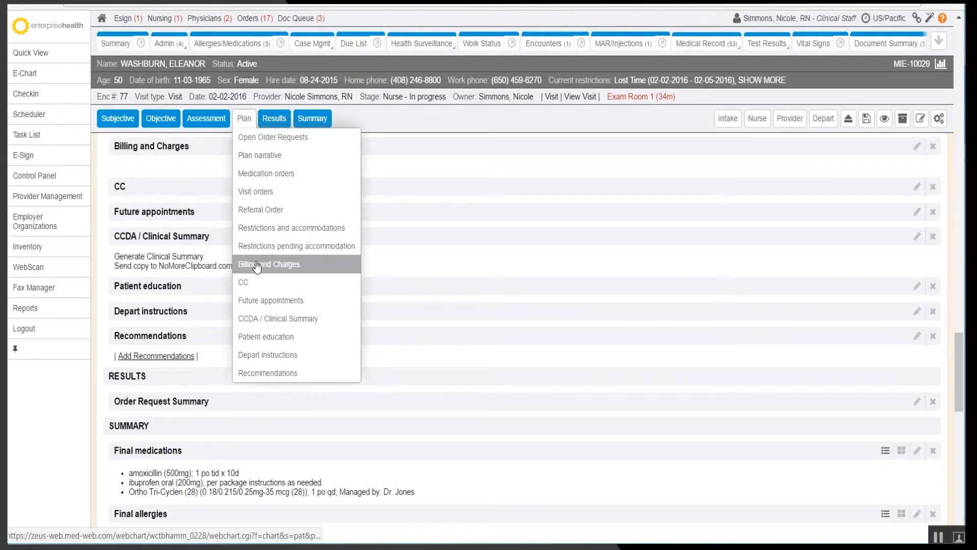
{"action": "left_click", "coordinate": [204, 153]}
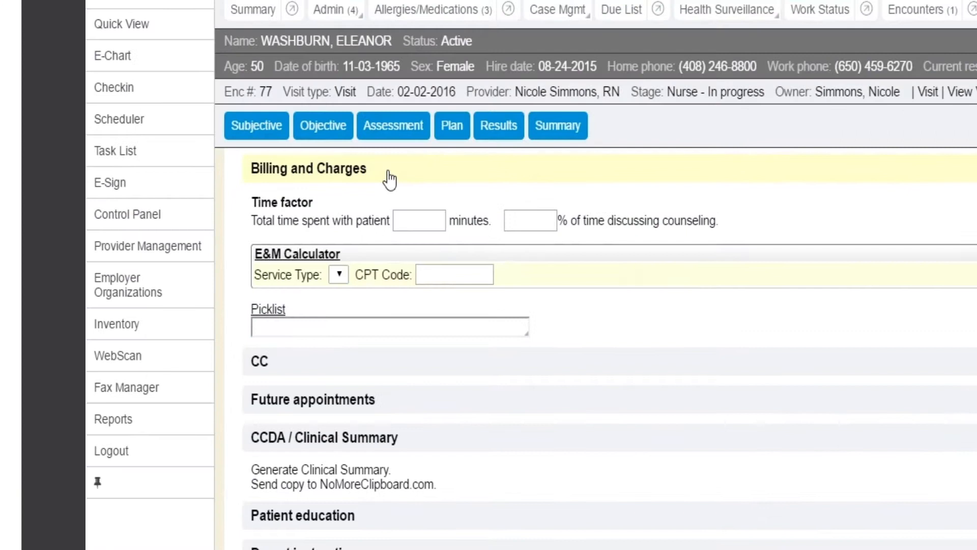
{"action": "left_click", "coordinate": [306, 328]}
{"action": "type", "text": "99212 Est Patient-Level 2 Office Visit"}
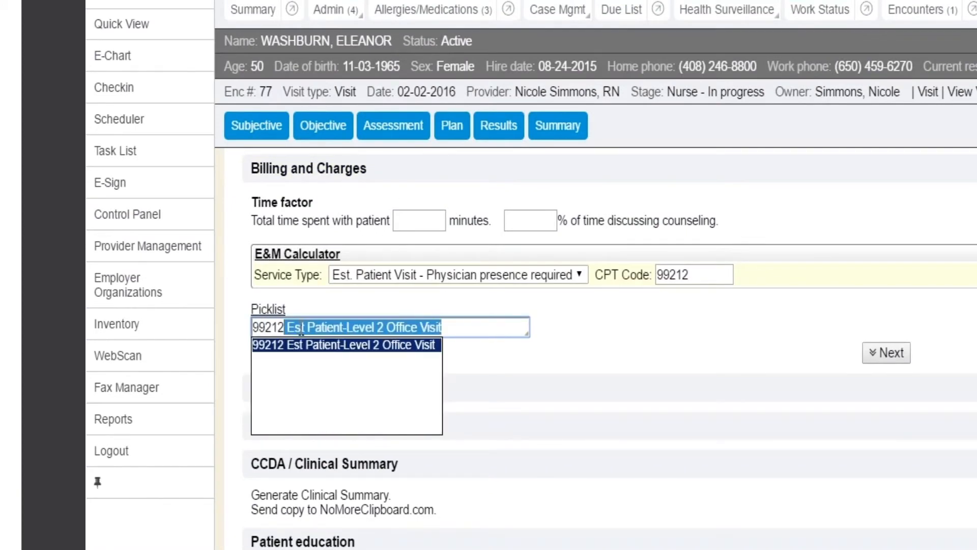
{"action": "key", "text": "Return"}
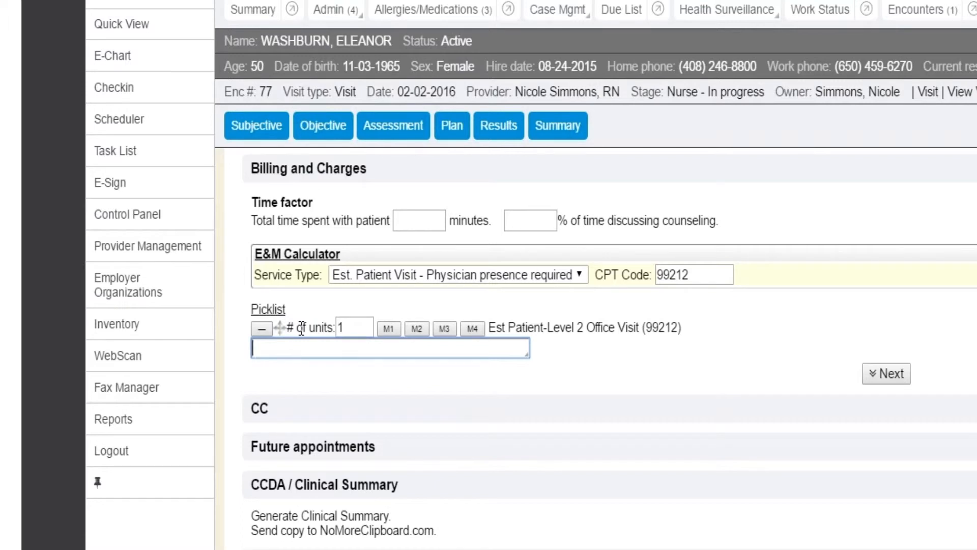
{"action": "type", "text": "87880"}
{"action": "key", "text": "Return"}
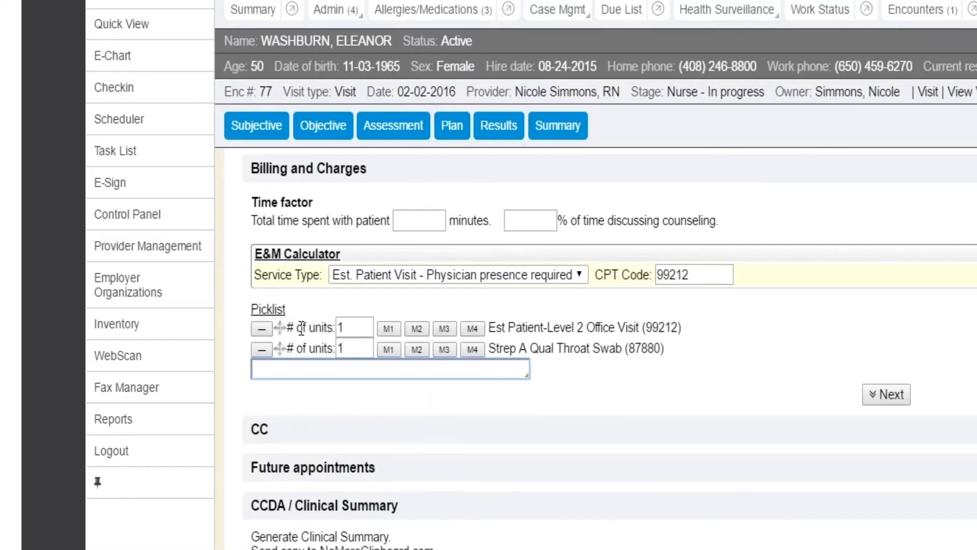
- Record in the Patient education section that patient education material was given
{"action": "scroll", "coordinate": [301, 328], "scroll_direction": "down", "scroll_amount": 4}
{"action": "left_click", "coordinate": [192, 232]}
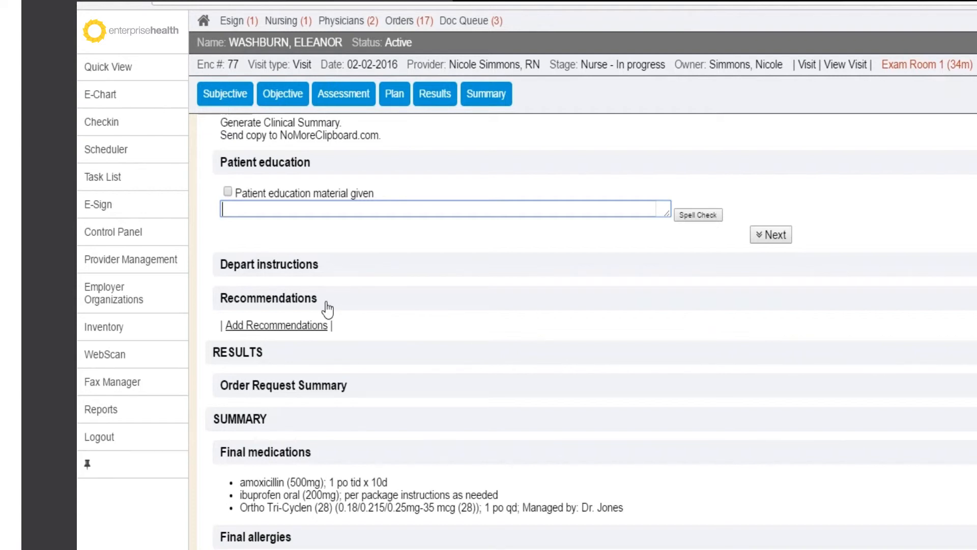
{"action": "left_click", "coordinate": [227, 192]}
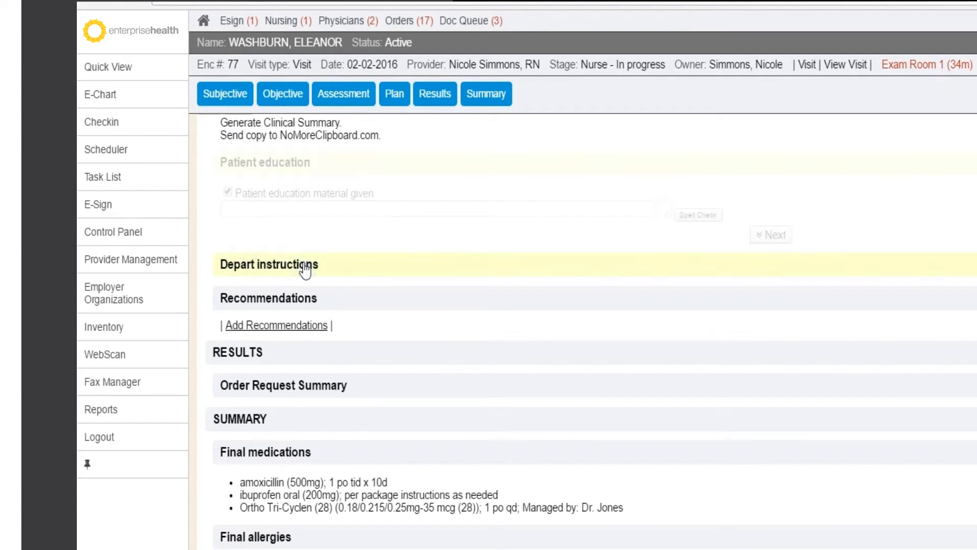
- In Depart instructions, mark that the employee verbalized understanding of the plan and enter the depart summary "Follow up with nurse in 3 days"
{"action": "left_click", "coordinate": [273, 265]}
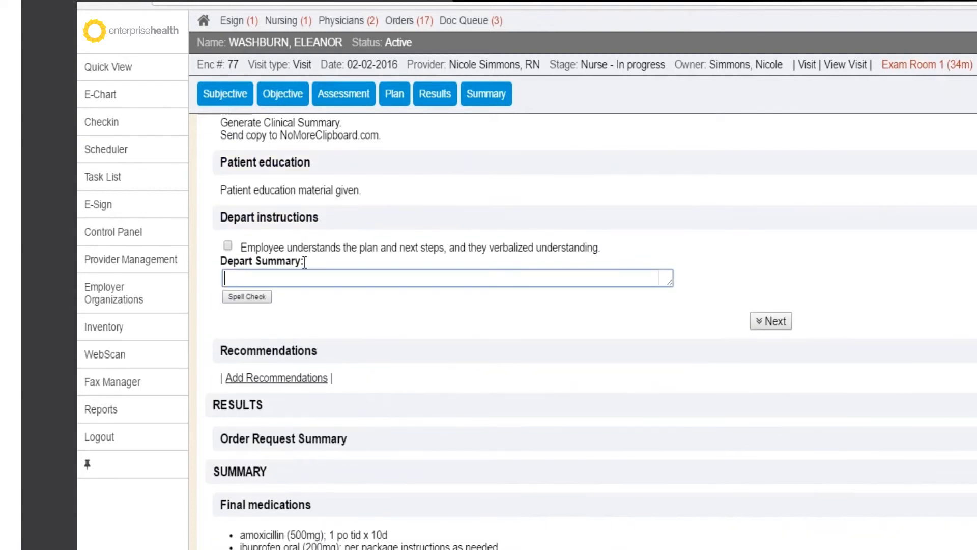
{"action": "left_click", "coordinate": [227, 246]}
{"action": "left_click", "coordinate": [268, 278]}
{"action": "type", "text": "Follow up with nurse in 3 days"}
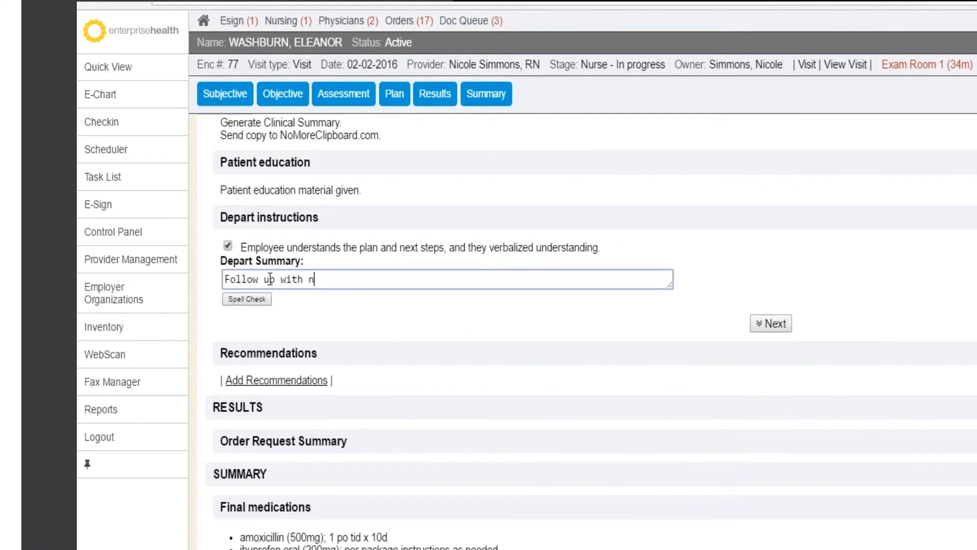
- Start a new appointment from the encounter with the chief complaint "Follow up for sore throat"
{"action": "scroll", "coordinate": [415, 301], "scroll_direction": "down", "scroll_amount": 5}
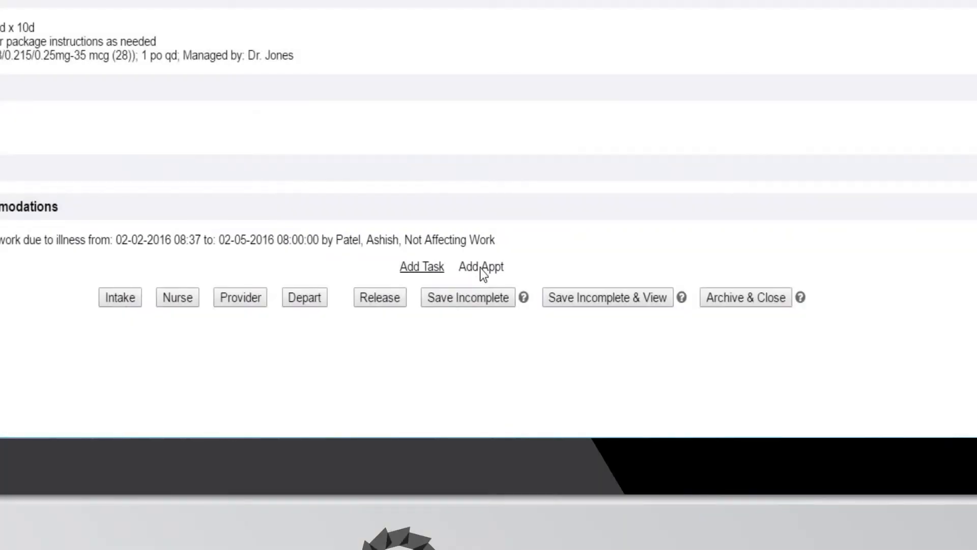
{"action": "left_click", "coordinate": [481, 267]}
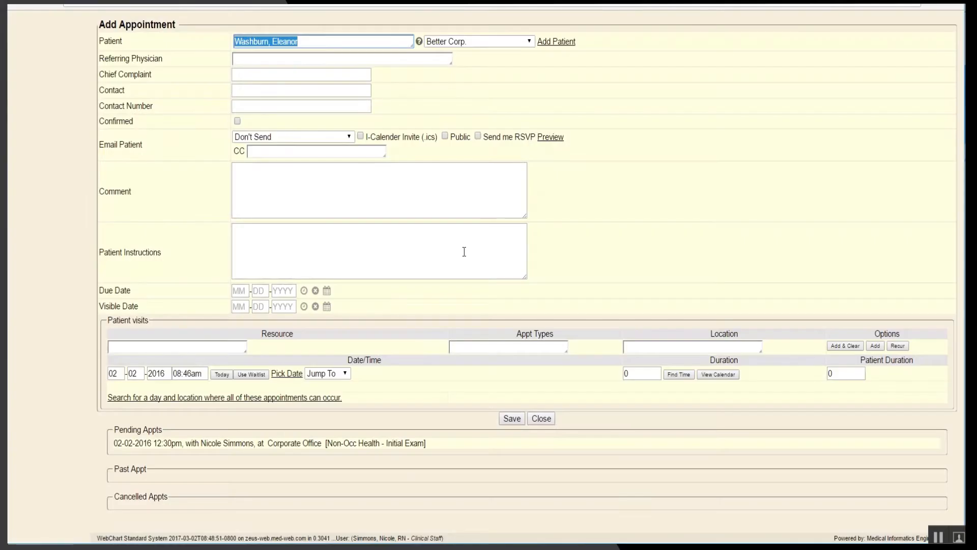
{"action": "left_click", "coordinate": [264, 77]}
{"action": "type", "text": "Follow up for sore throat"}
- Book the nurse for a 15-minute Non-Occ Health - Follow Up Exam on 02-05-2016 at 01:00pm, Corporate Office, with an emailed Apt Confirmation and I-Calender invite
{"action": "left_click", "coordinate": [148, 349]}
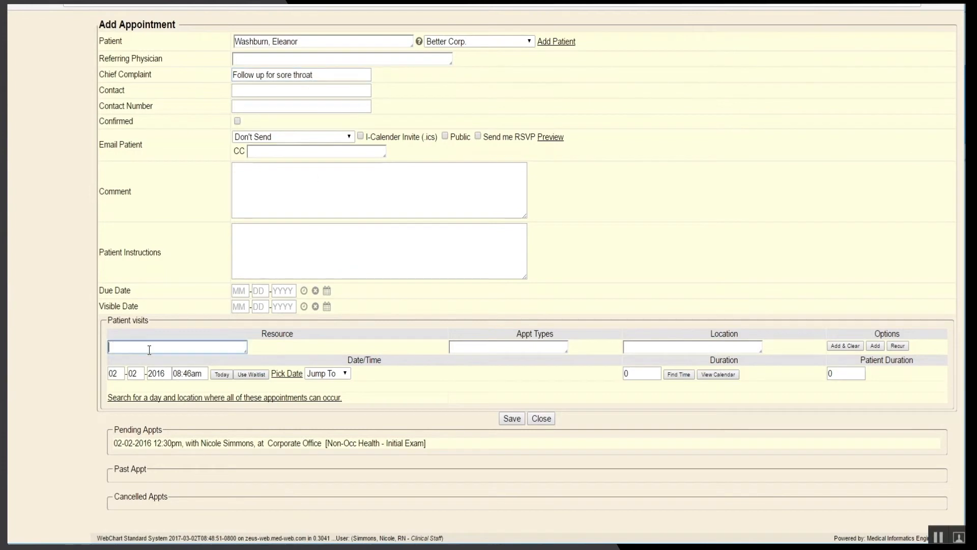
{"action": "type", "text": "Simmons"}
{"action": "key", "text": "Return"}
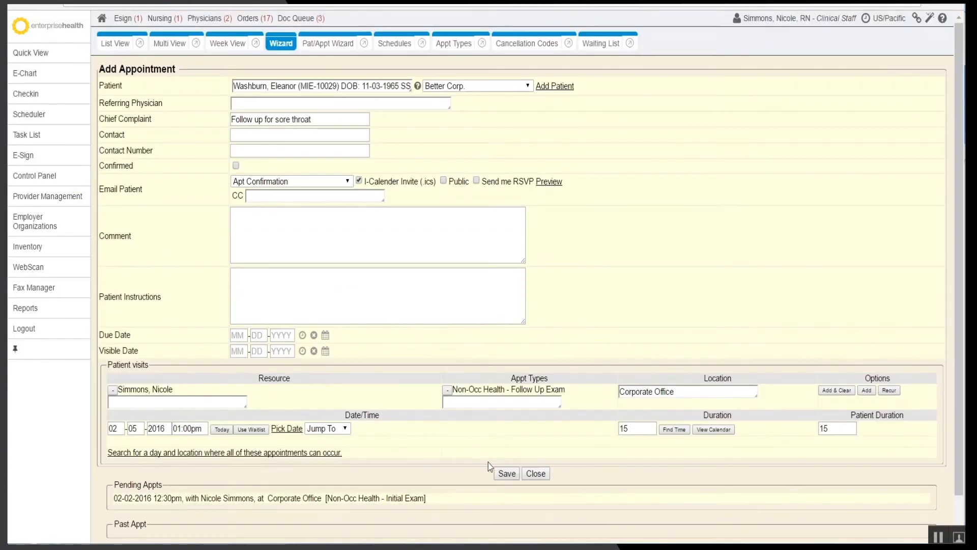
{"action": "left_click", "coordinate": [507, 474]}
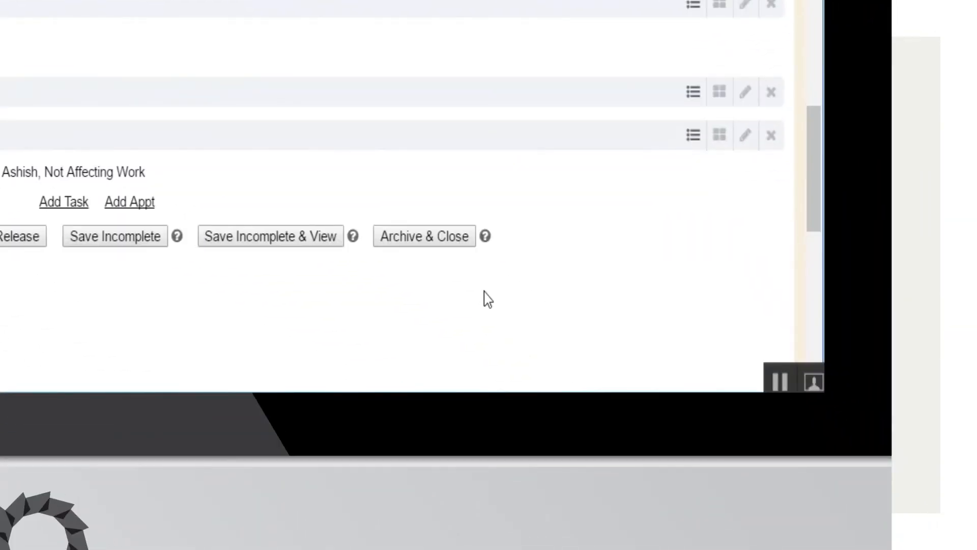
- Archive and close the encounter, and review the visit note, clinical summary and encounter options
{"action": "left_click", "coordinate": [408, 245]}
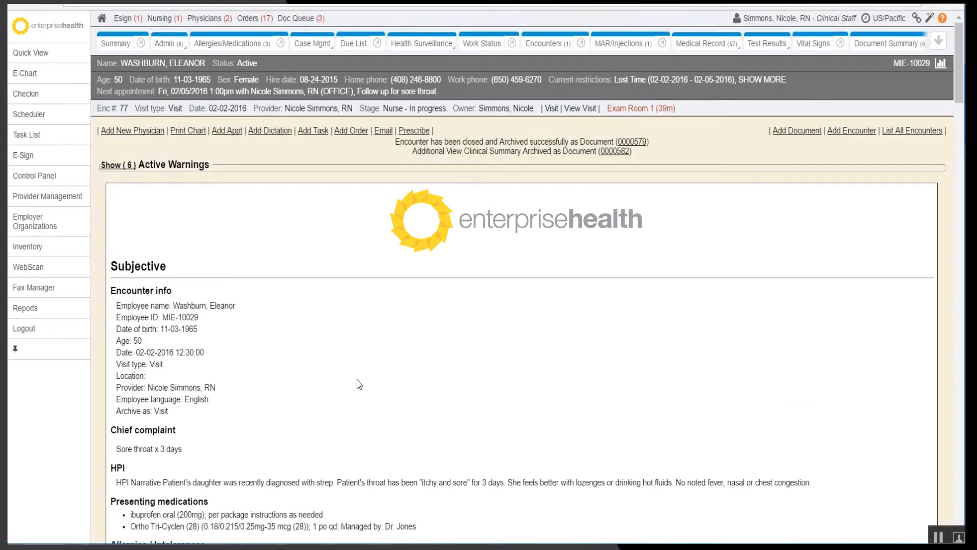
{"action": "scroll", "coordinate": [359, 384], "scroll_direction": "down", "scroll_amount": 5}
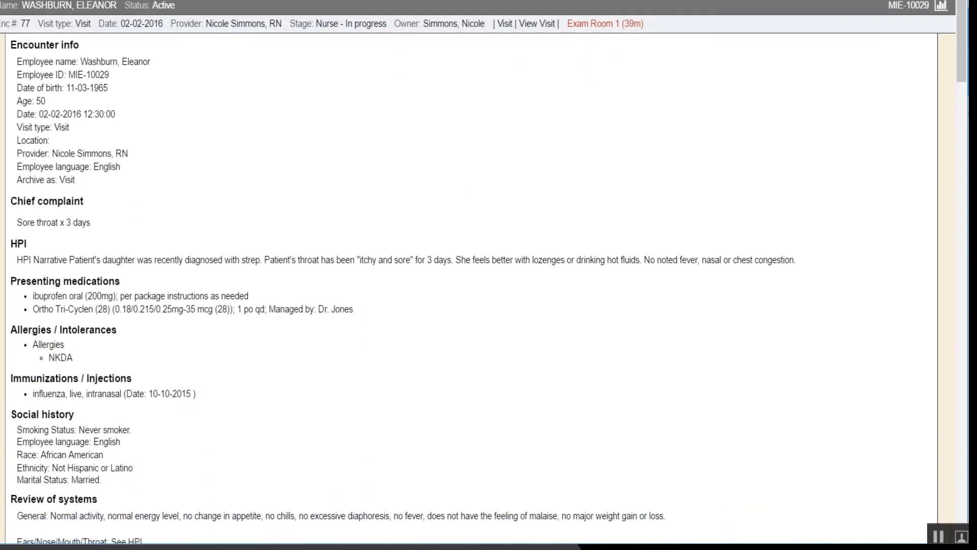
{"action": "scroll", "coordinate": [472, 285], "scroll_direction": "down", "scroll_amount": 7}
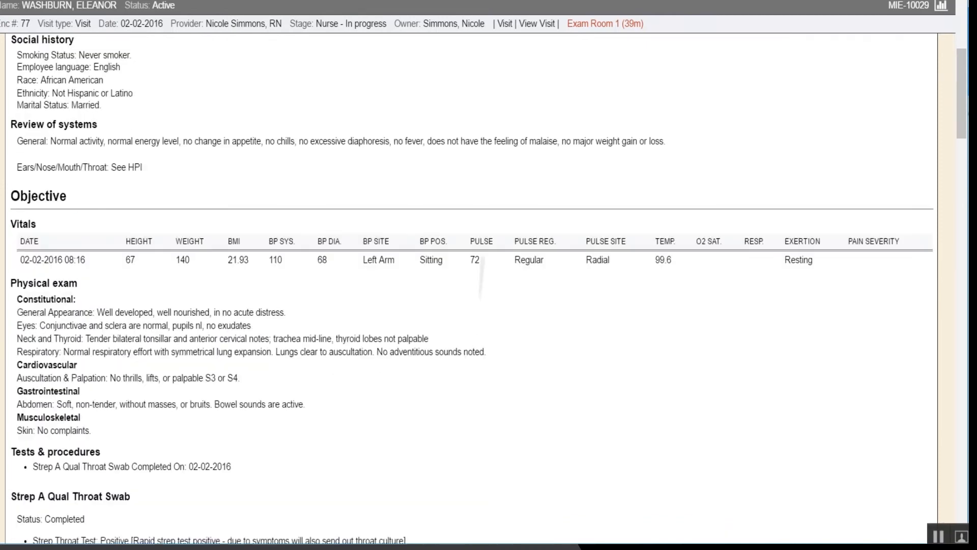
{"action": "scroll", "coordinate": [481, 282], "scroll_direction": "down", "scroll_amount": 10}
{"action": "scroll", "coordinate": [481, 285], "scroll_direction": "down", "scroll_amount": 12}
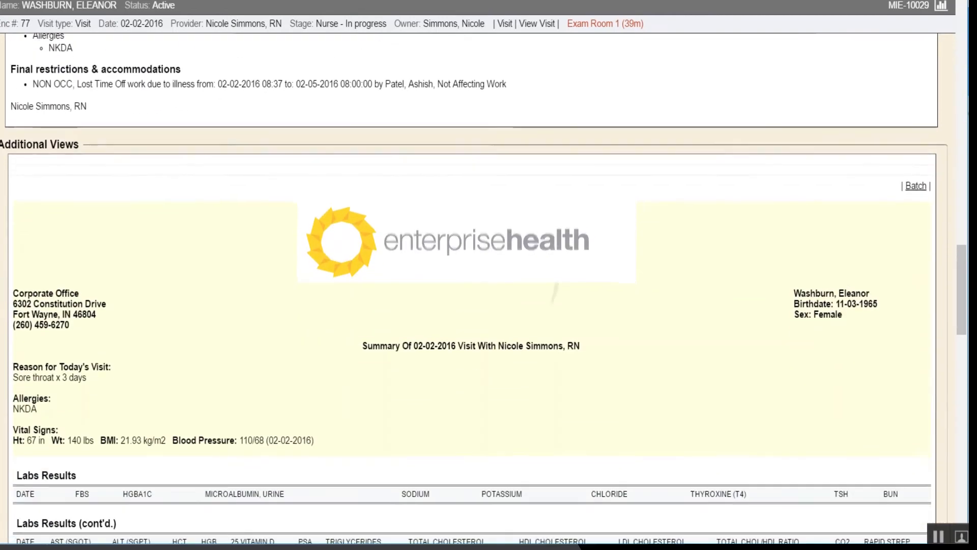
{"action": "scroll", "coordinate": [481, 285], "scroll_direction": "down", "scroll_amount": 3}
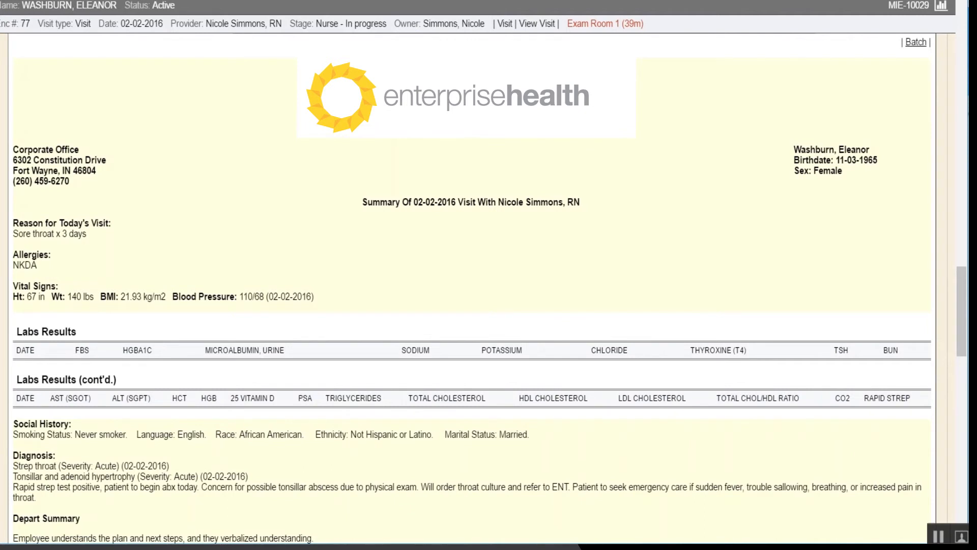
{"action": "scroll", "coordinate": [488, 285], "scroll_direction": "down", "scroll_amount": 4}
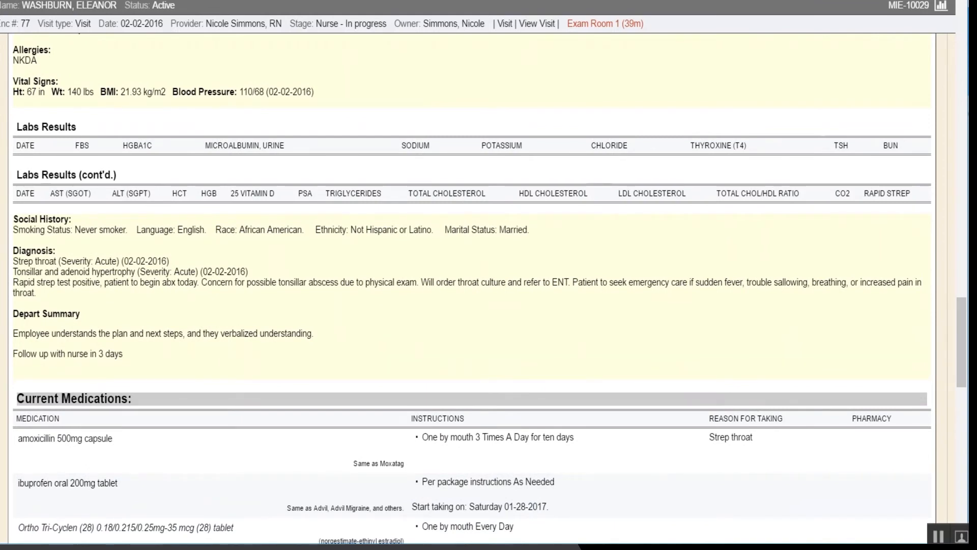
{"action": "scroll", "coordinate": [489, 285], "scroll_direction": "down", "scroll_amount": 15}
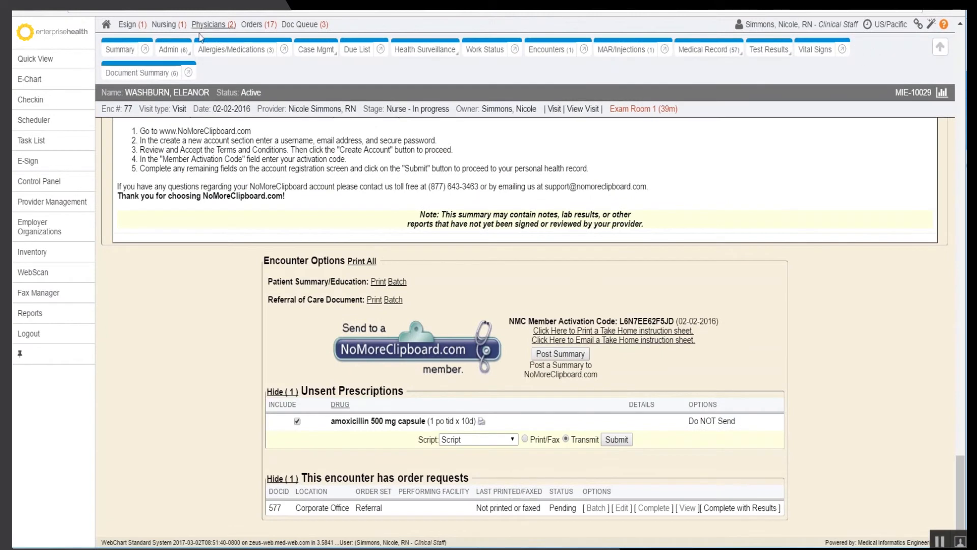
- Open the Order-Referral document from the Document Summary and bring up its fax options
{"action": "left_click", "coordinate": [142, 75]}
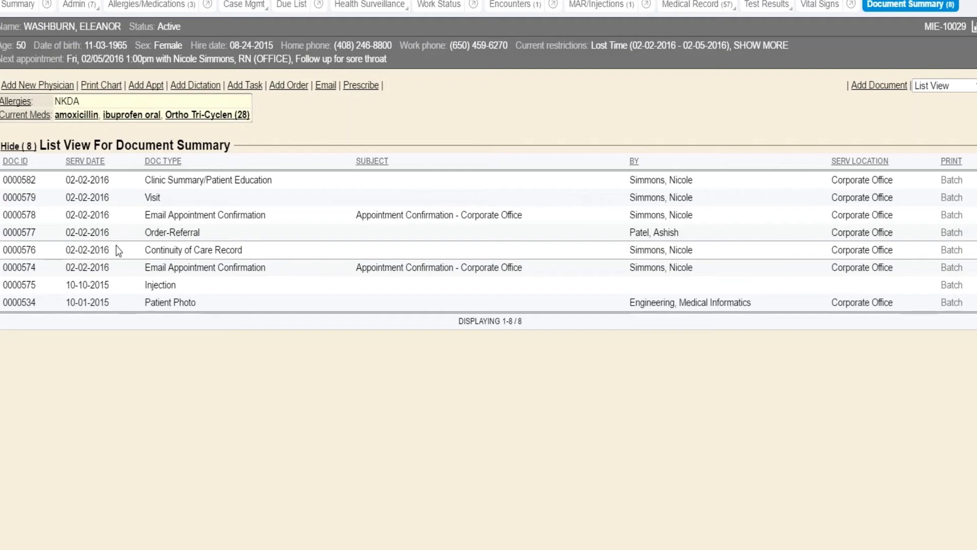
{"action": "left_click", "coordinate": [177, 235]}
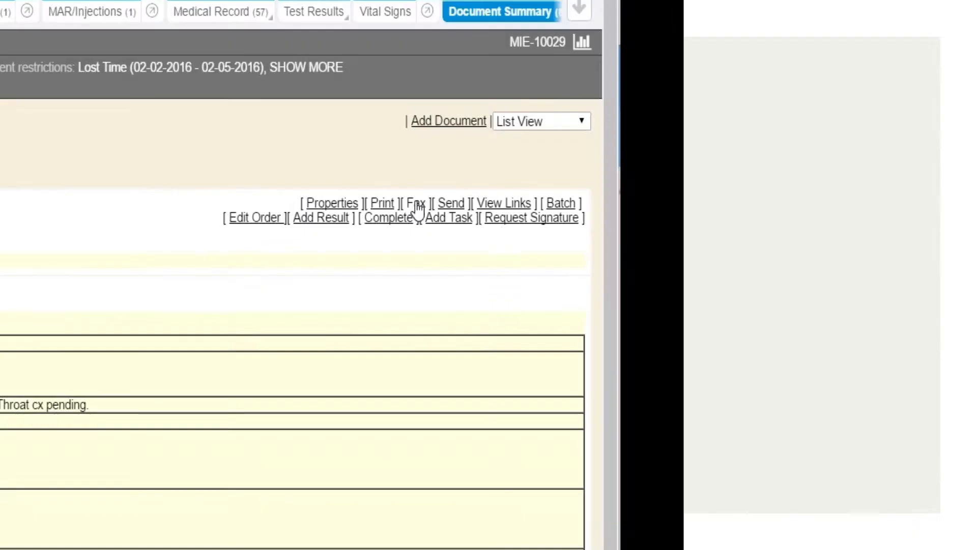
{"action": "left_click", "coordinate": [416, 202]}
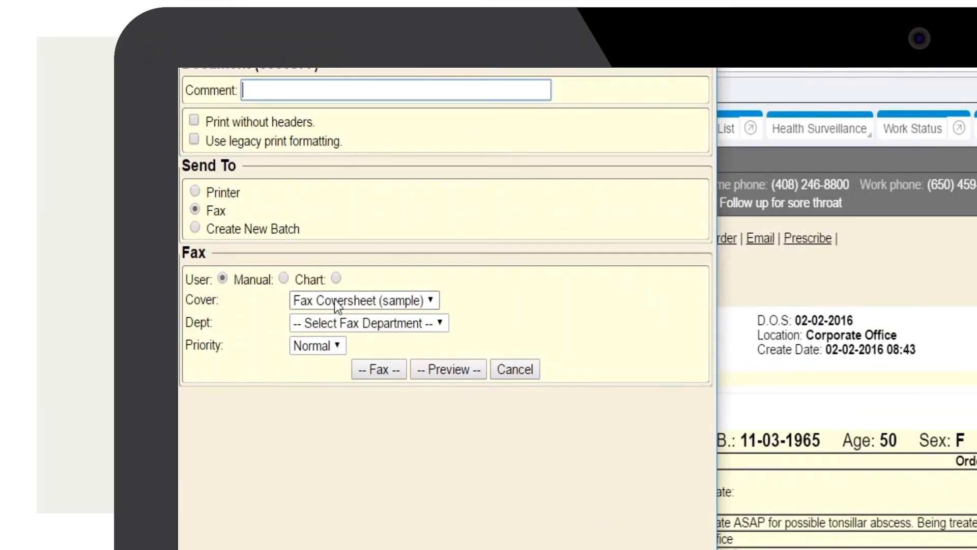
- Try to address the fax through the Physicians department and a user lookup
{"action": "left_click", "coordinate": [352, 323]}
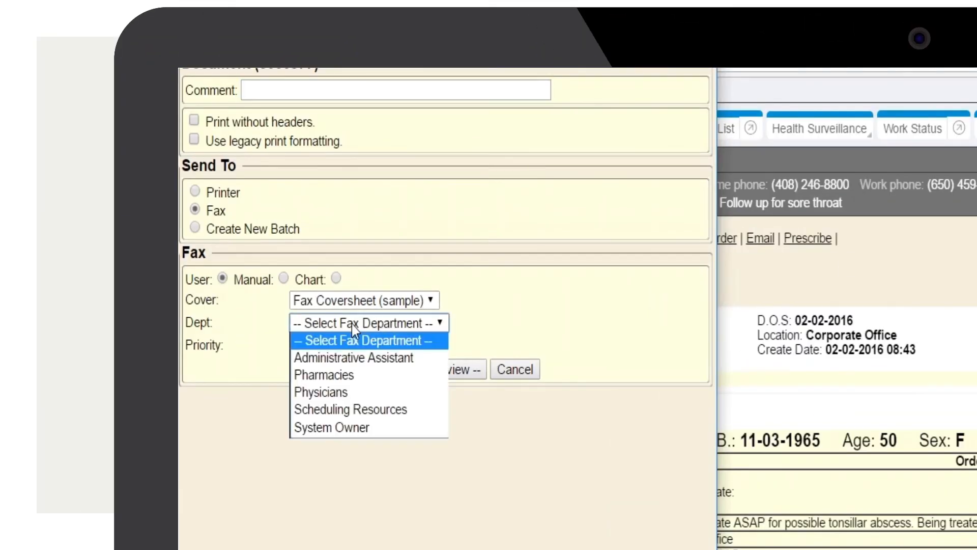
{"action": "left_click", "coordinate": [329, 392]}
{"action": "left_click", "coordinate": [326, 347]}
{"action": "type", "text": "phy"}
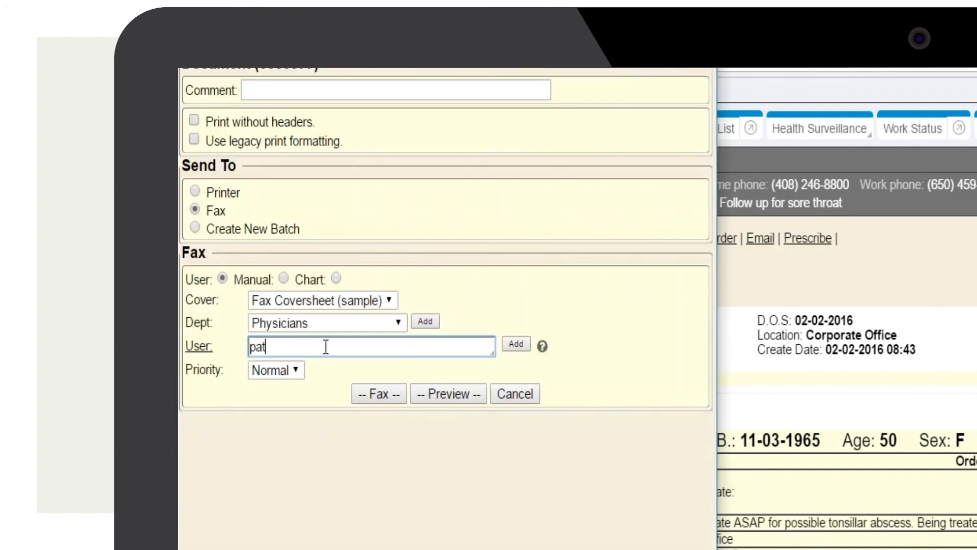
{"action": "key", "text": "Return"}
- Fax the referral with the Fax Coversheet (sample) at Normal priority to a manually entered physician's name and fax number
{"action": "left_click", "coordinate": [283, 278]}
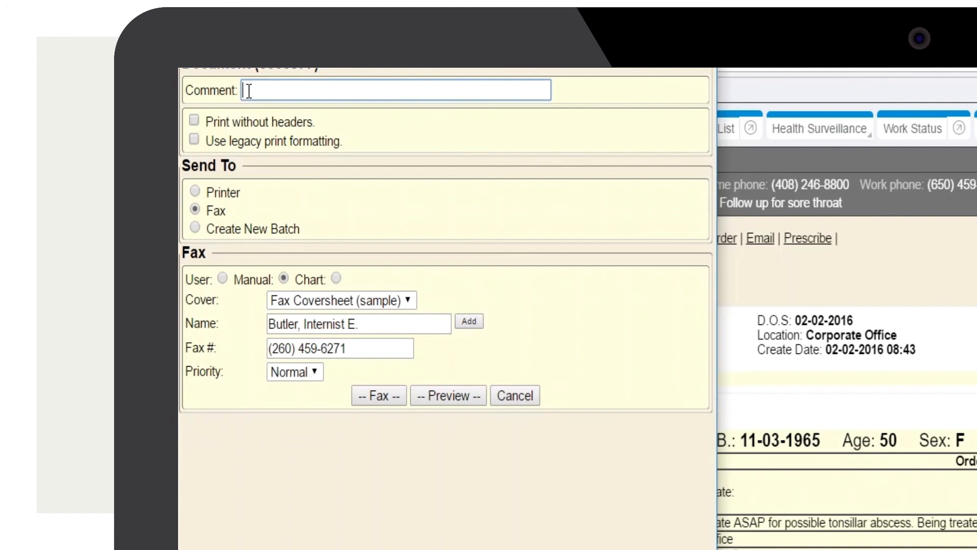
{"action": "left_click", "coordinate": [381, 396]}
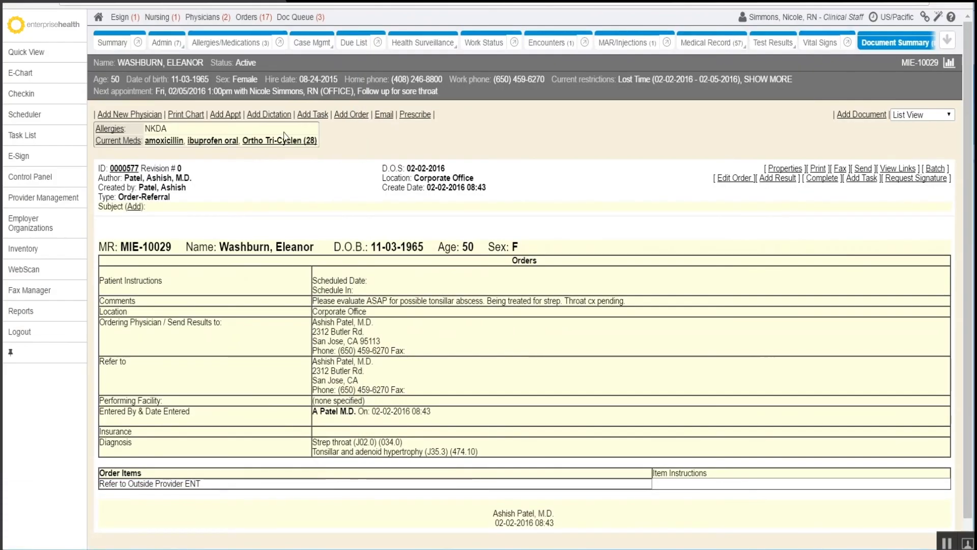
- Move the patient from Exam Room 1 to the Checkout station and check the Checkin patient lists
{"action": "left_click", "coordinate": [112, 43]}
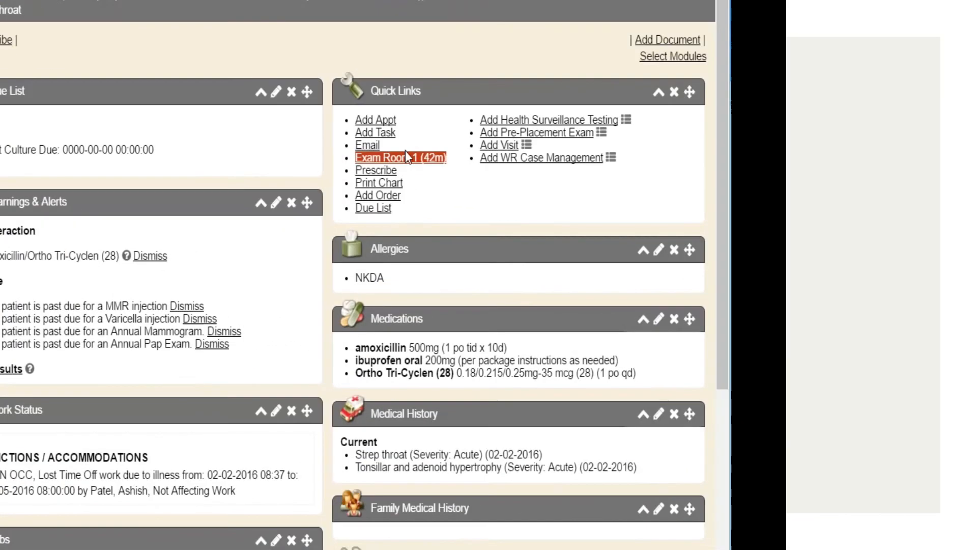
{"action": "left_click", "coordinate": [727, 201]}
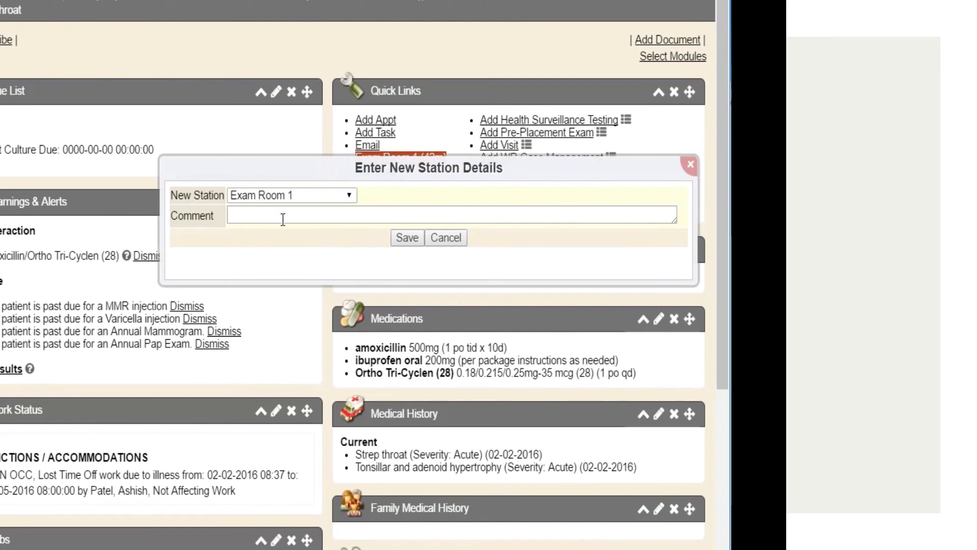
{"action": "left_click", "coordinate": [262, 196]}
{"action": "left_click", "coordinate": [251, 210]}
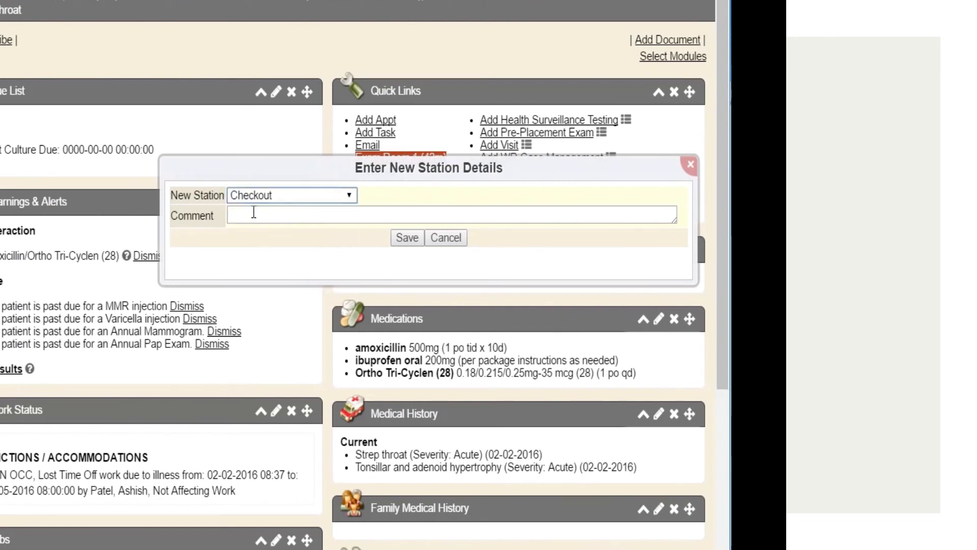
{"action": "left_click", "coordinate": [407, 237]}
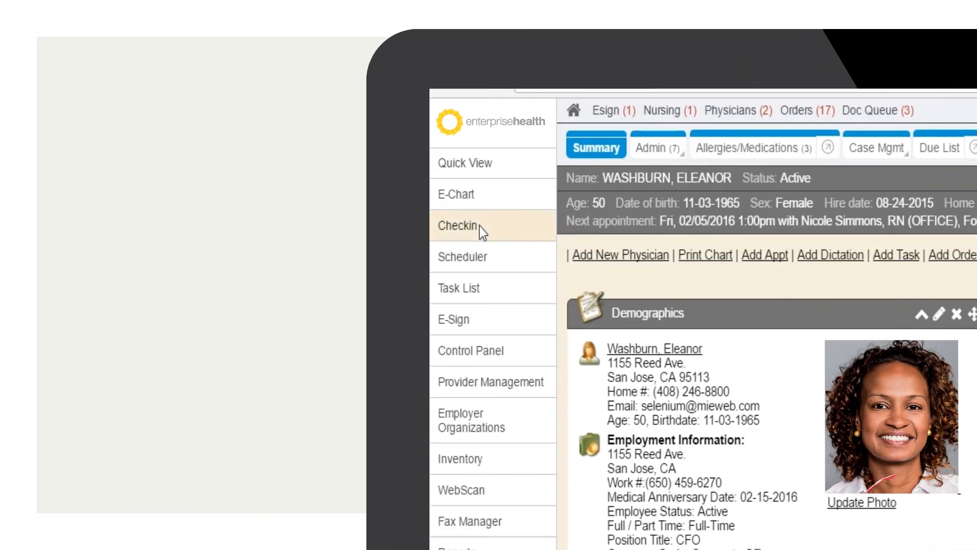
{"action": "left_click", "coordinate": [479, 227]}
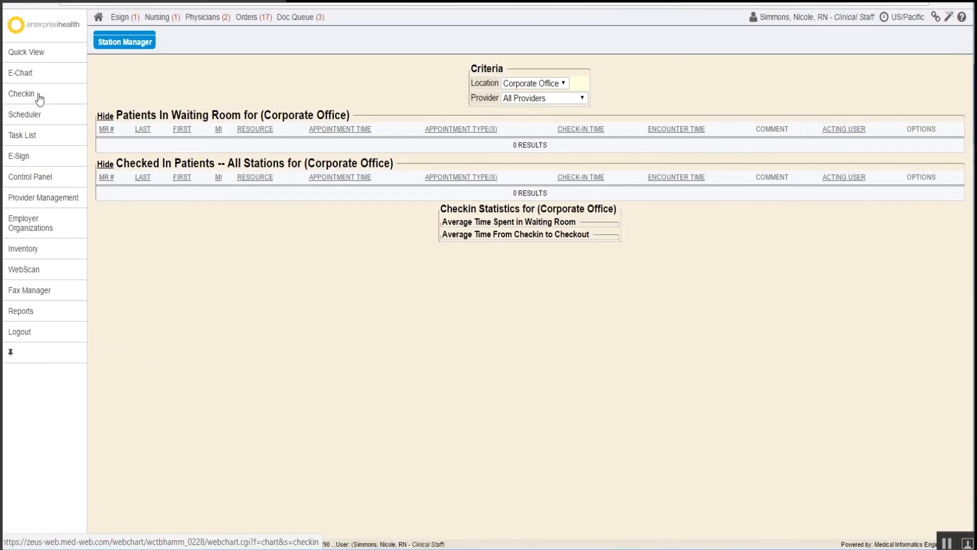